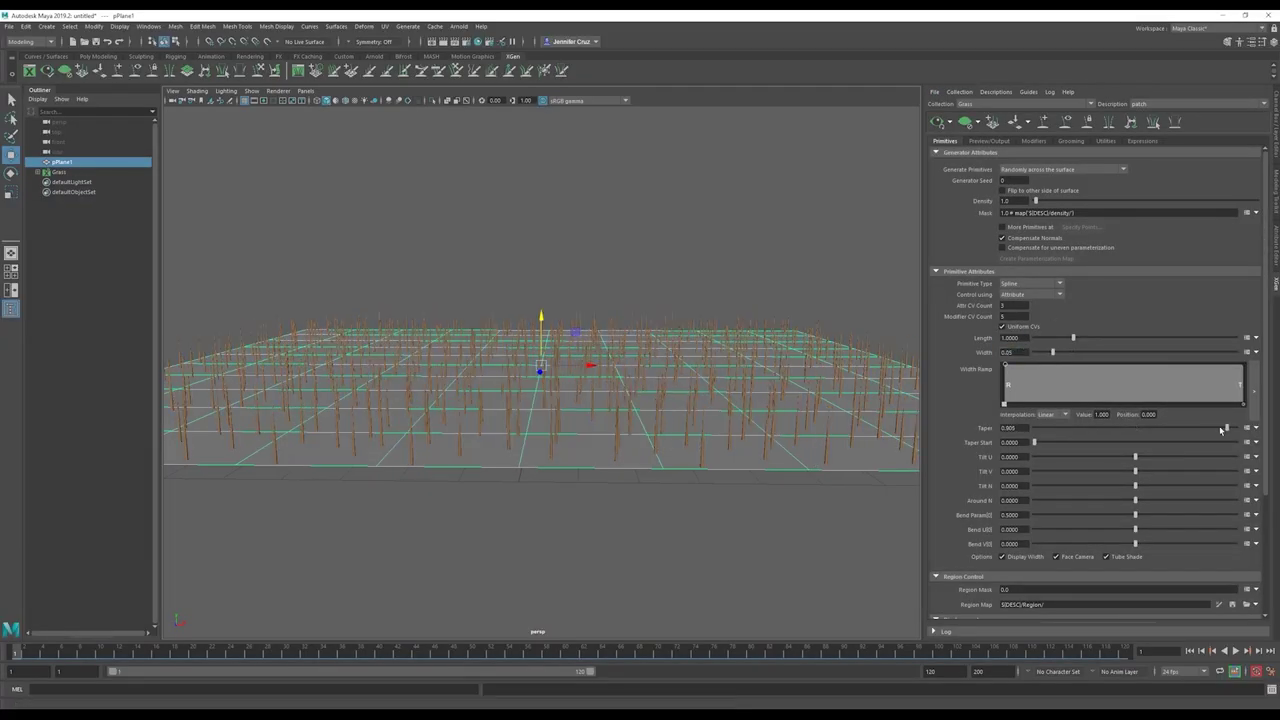
- Update the XGen grass preview and play back the grass and sphere simulations
left_click(949, 124)
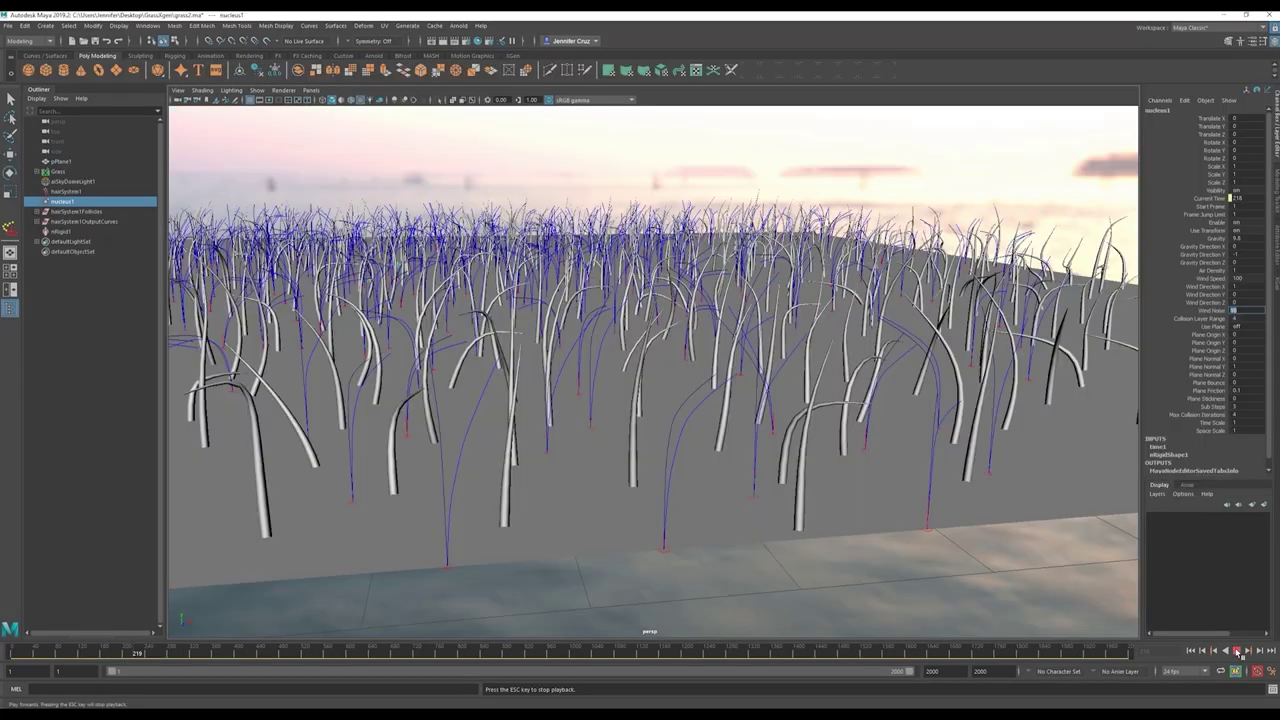
left_click(1237, 651)
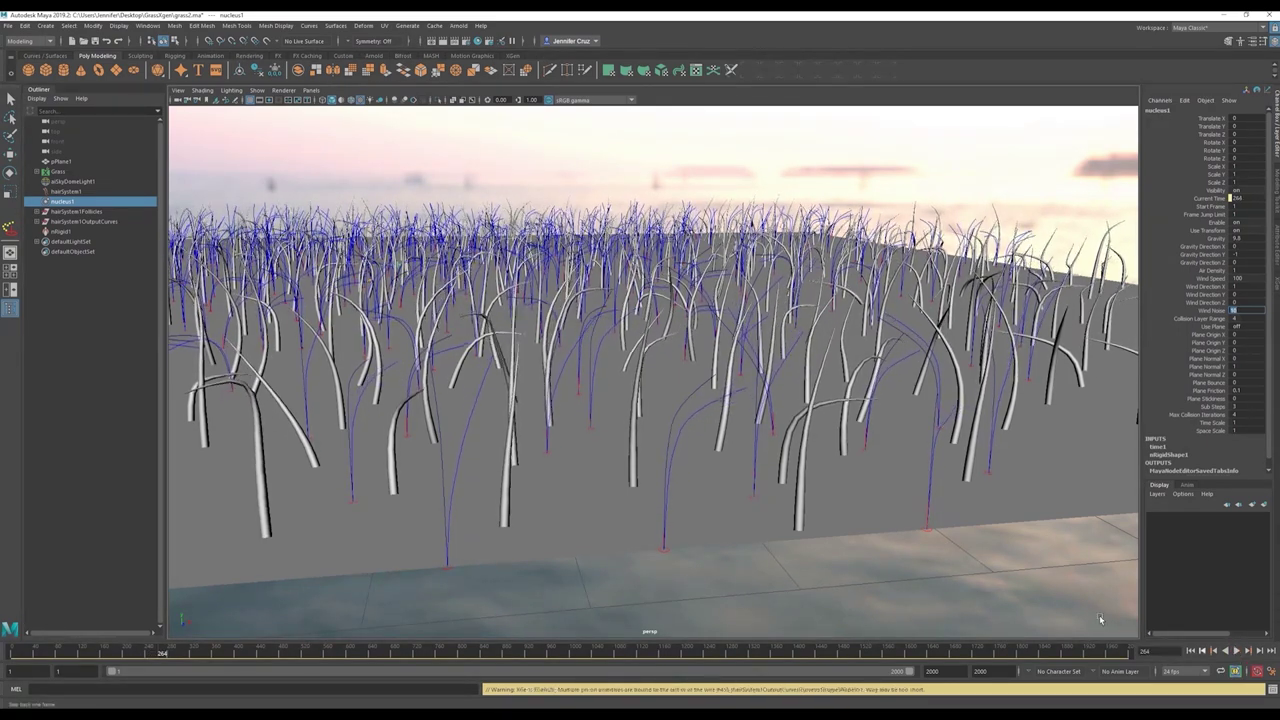
left_click(1237, 651)
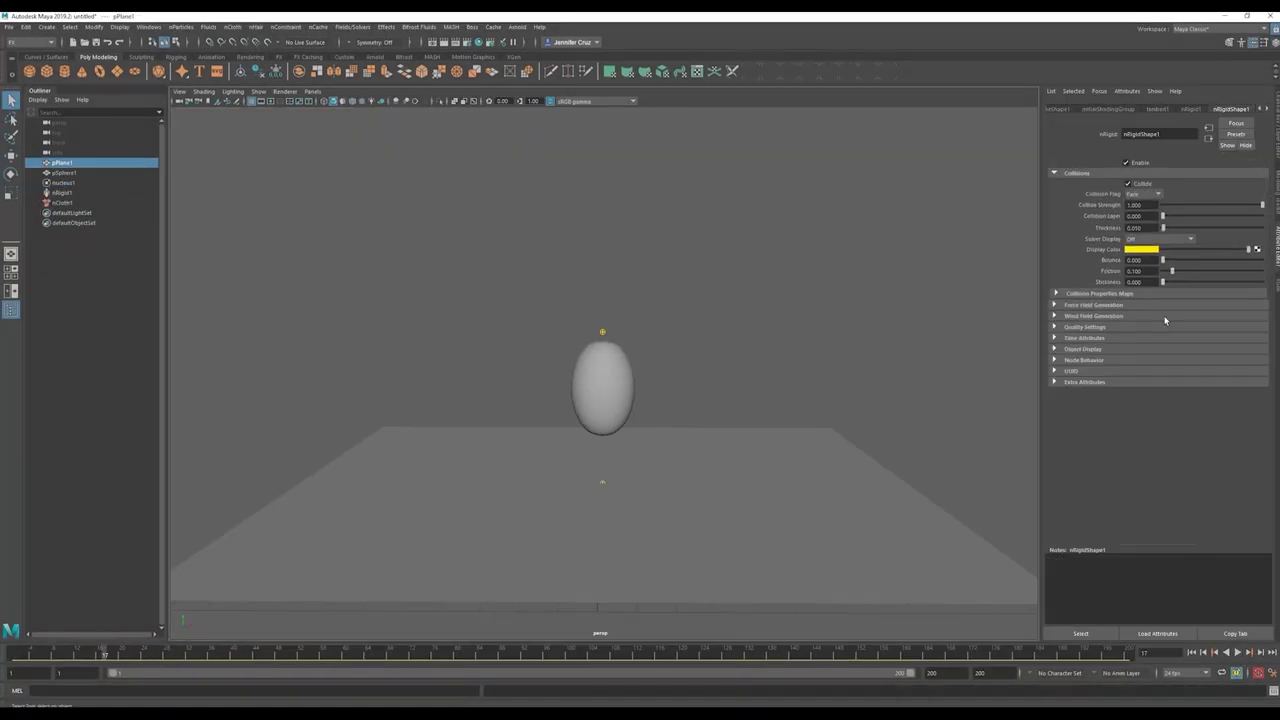
left_click(1240, 652)
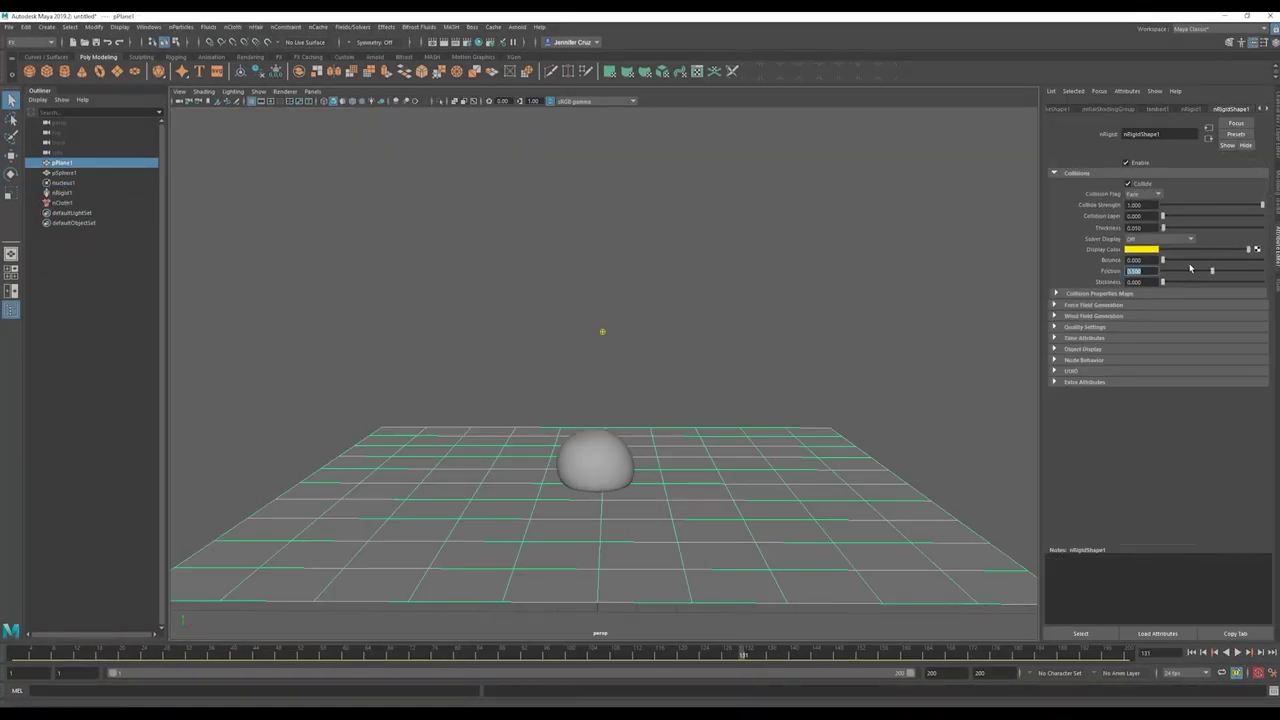
- Set the plane's collision friction to 0.5 and stickiness to 0.1 and replay the simulation from the first frame
type("5")
key("Return")
left_click(1191, 652)
left_click(1238, 652)
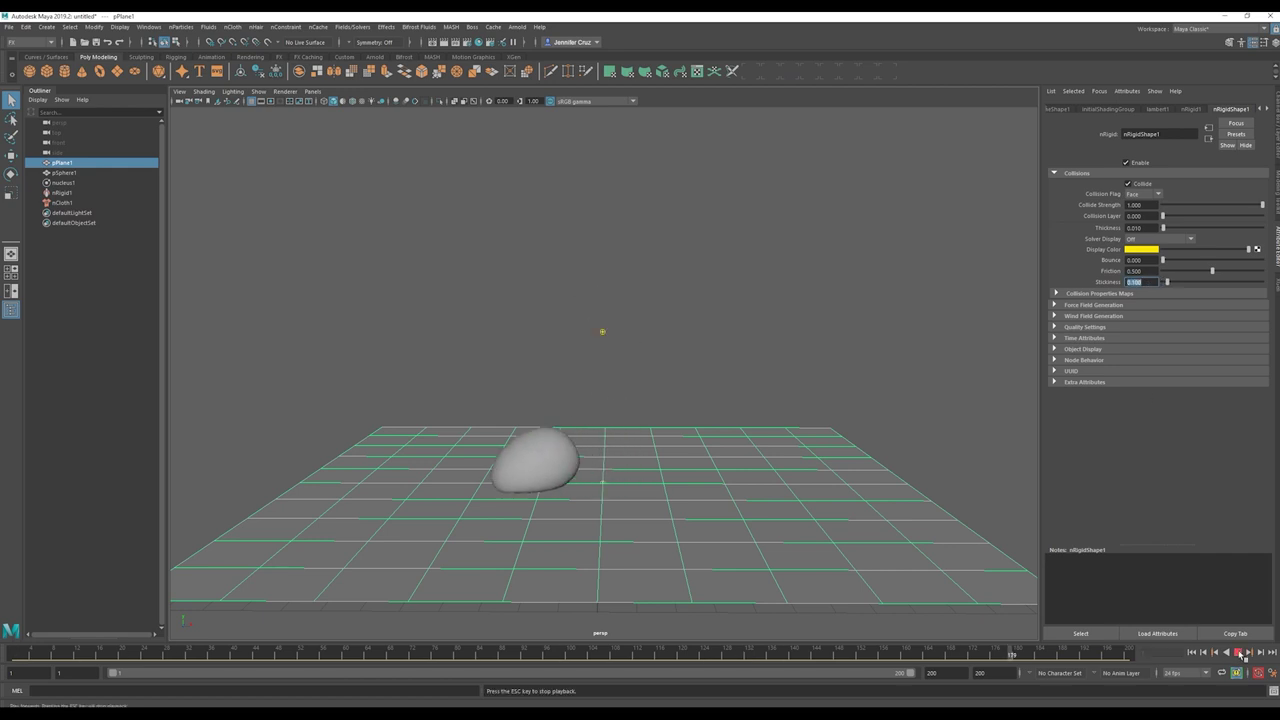
left_click(1238, 652)
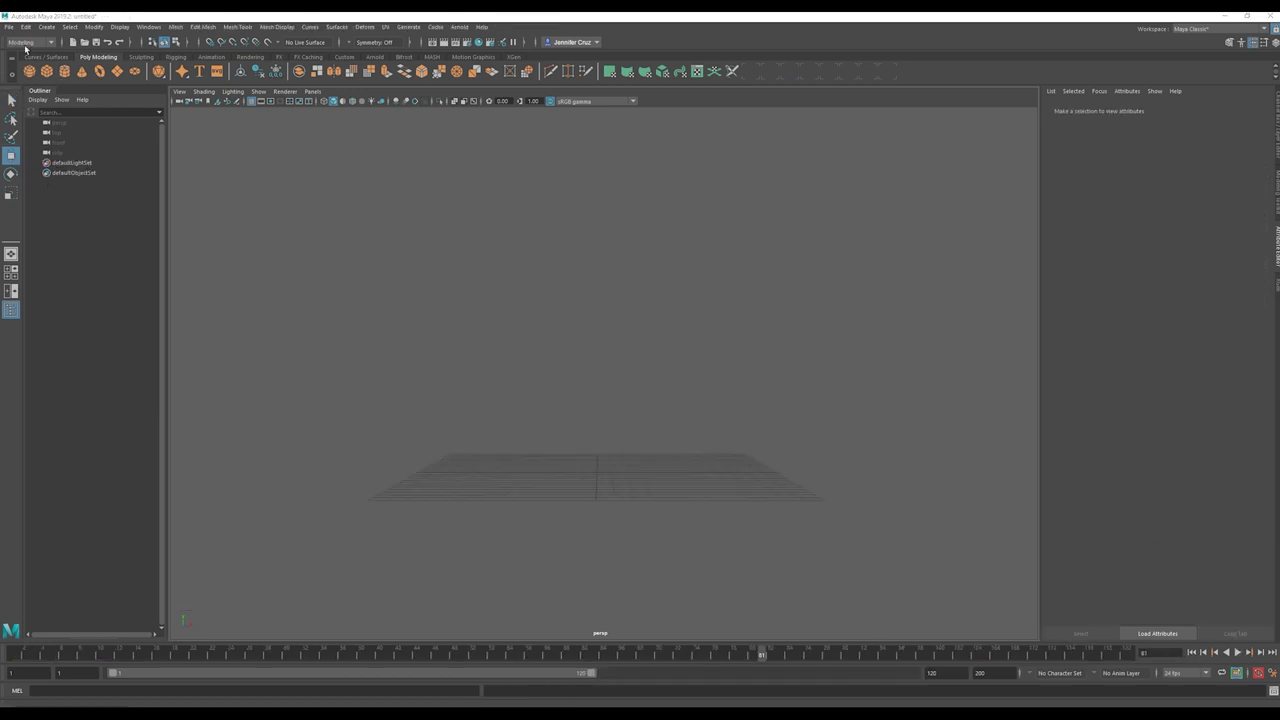
- Set the GrassXgen folder on the desktop as the current project
left_click(9, 26)
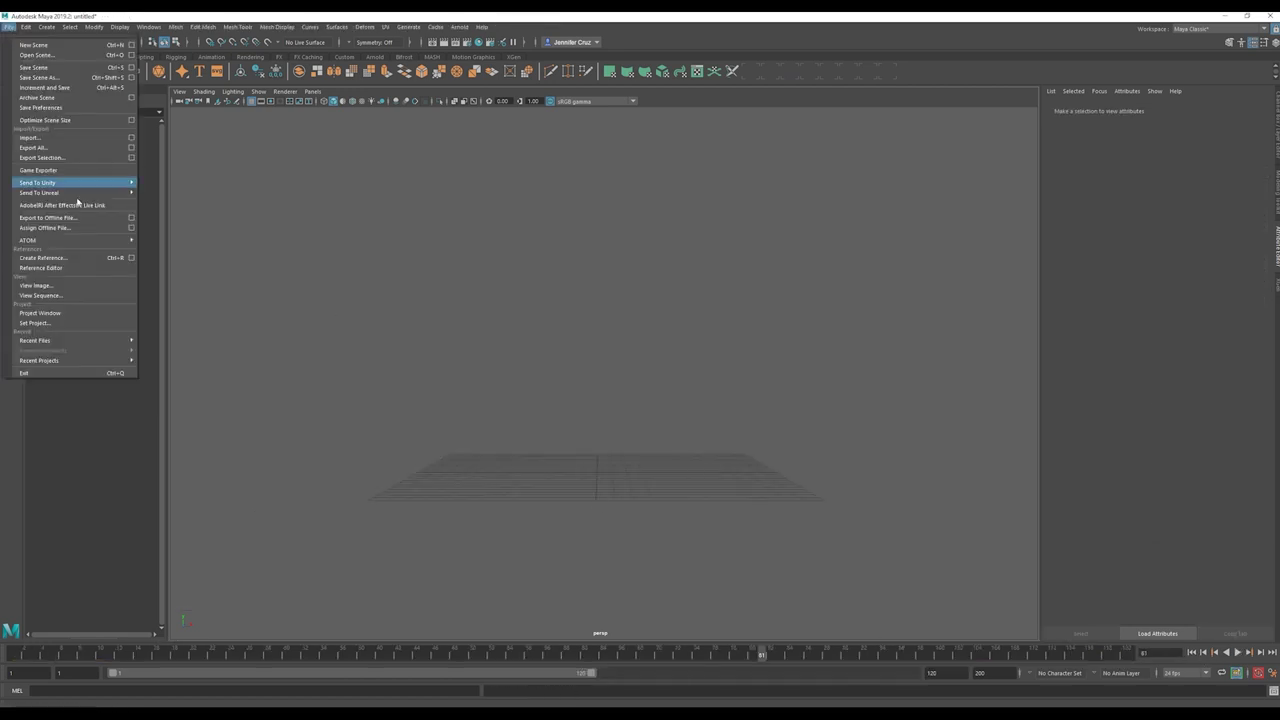
left_click(40, 326)
left_click(455, 261)
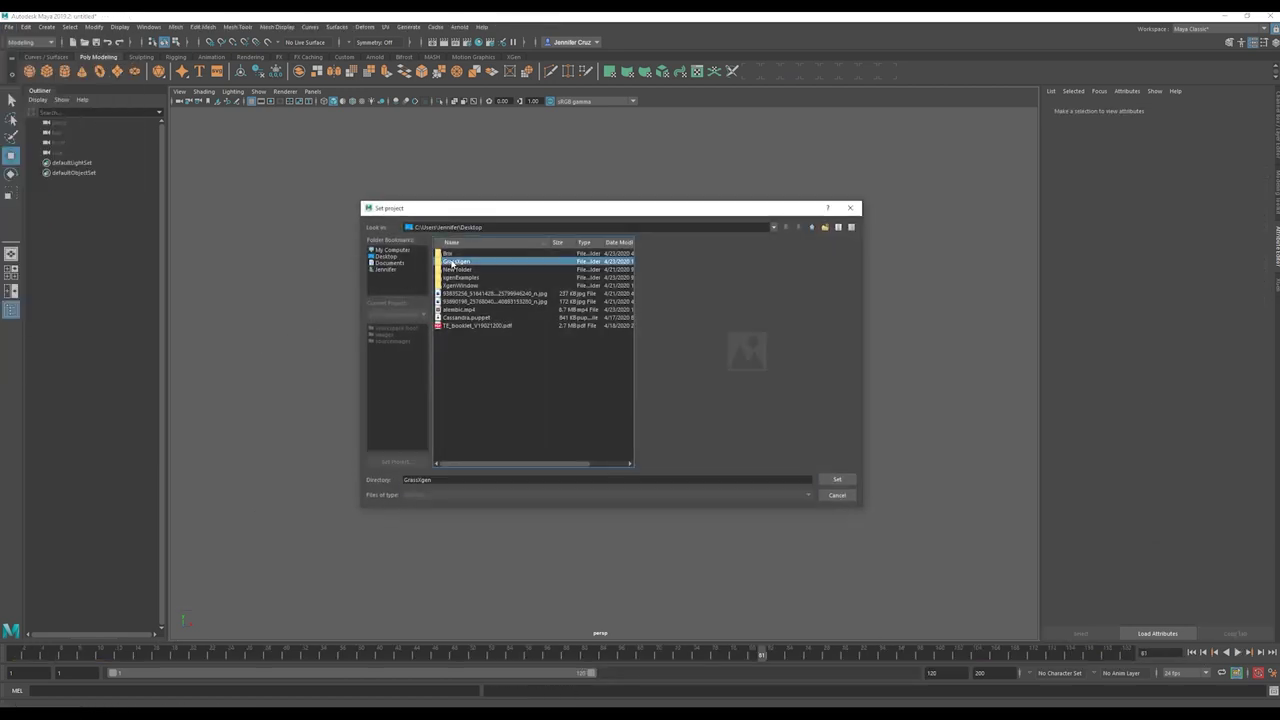
left_click(838, 480)
- Open the scene file grass2.ma from the project folder
key("ctrl+o")
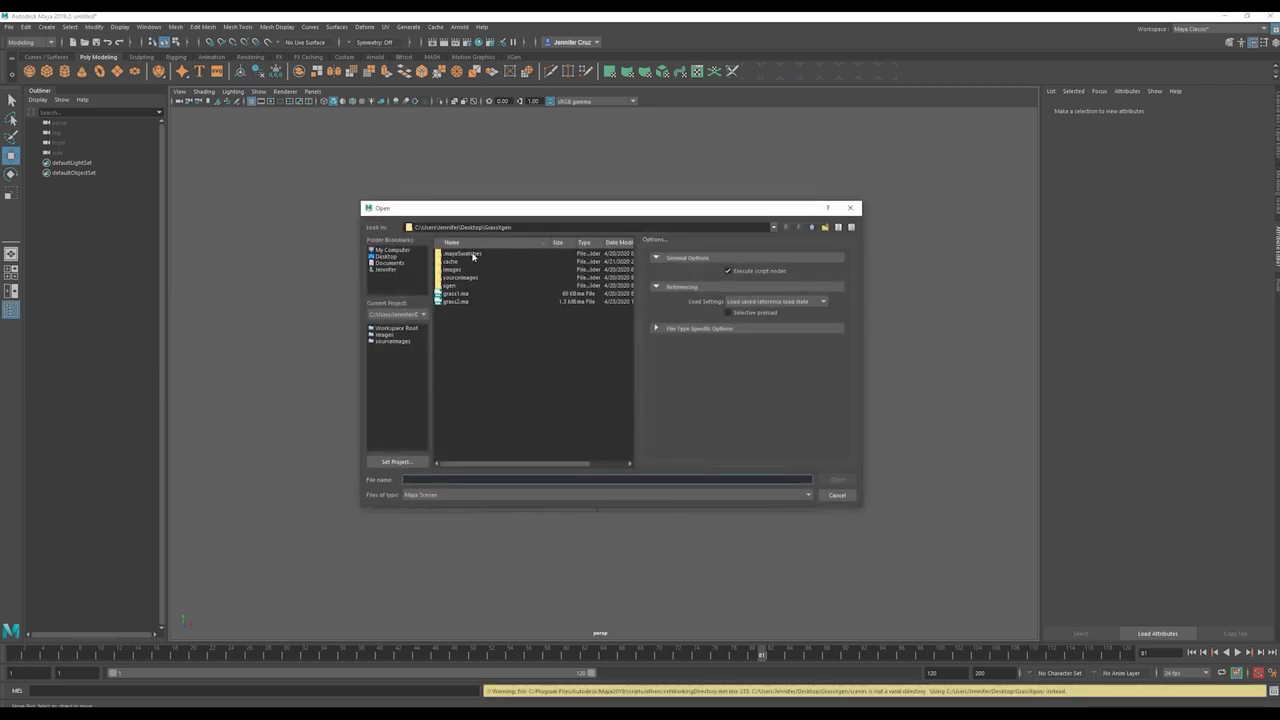
left_click(456, 301)
left_click(837, 479)
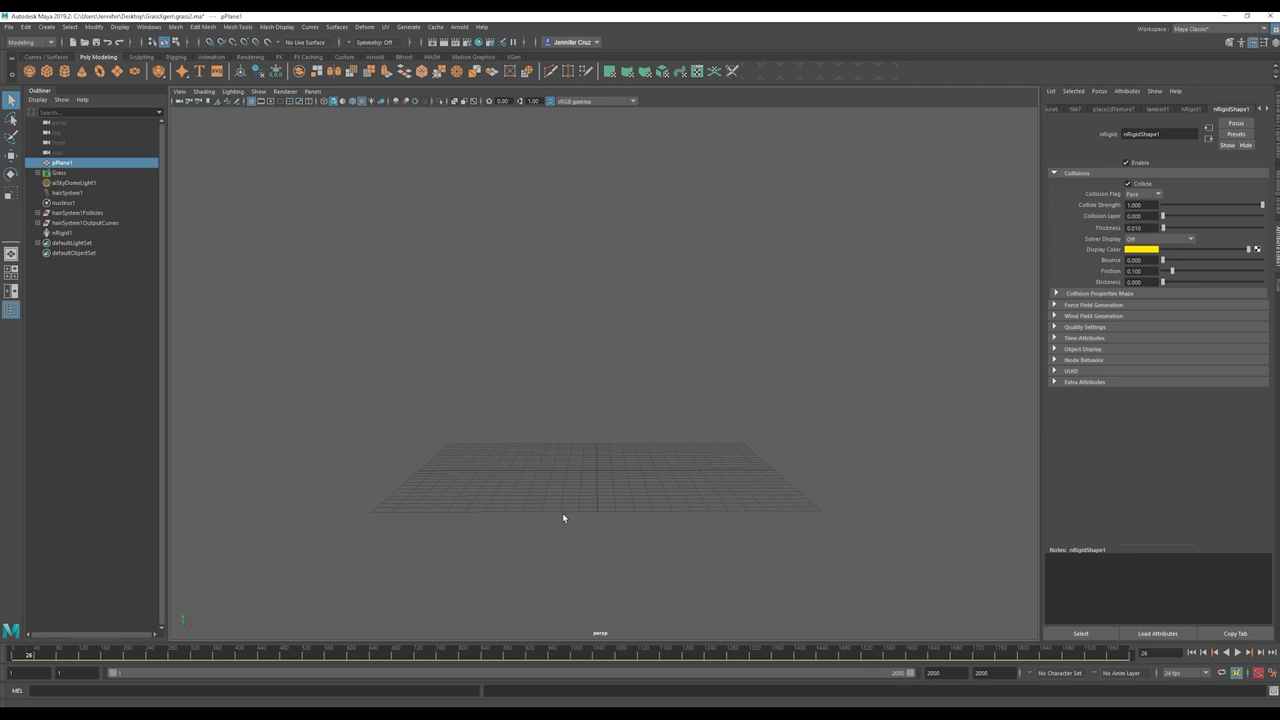
- Set up an Alembic export of the selected pPlane1 with the cache time range limited to the current frame
left_click(82, 166)
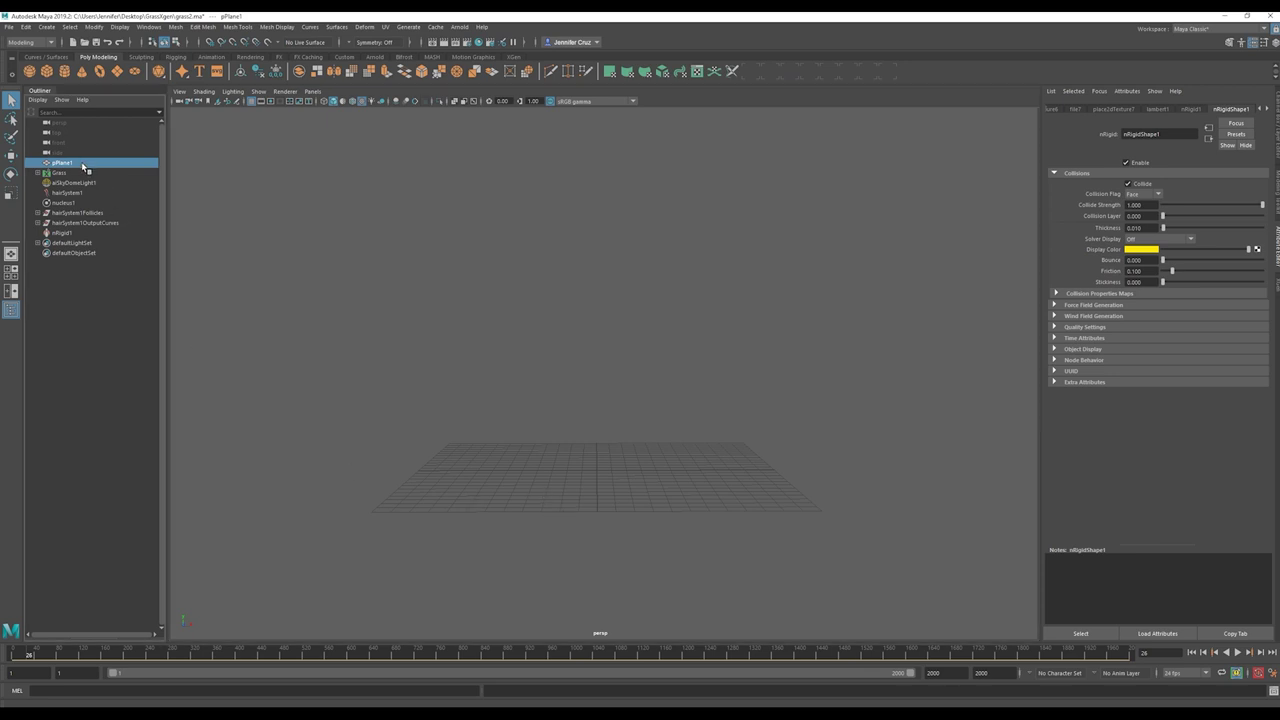
key("f")
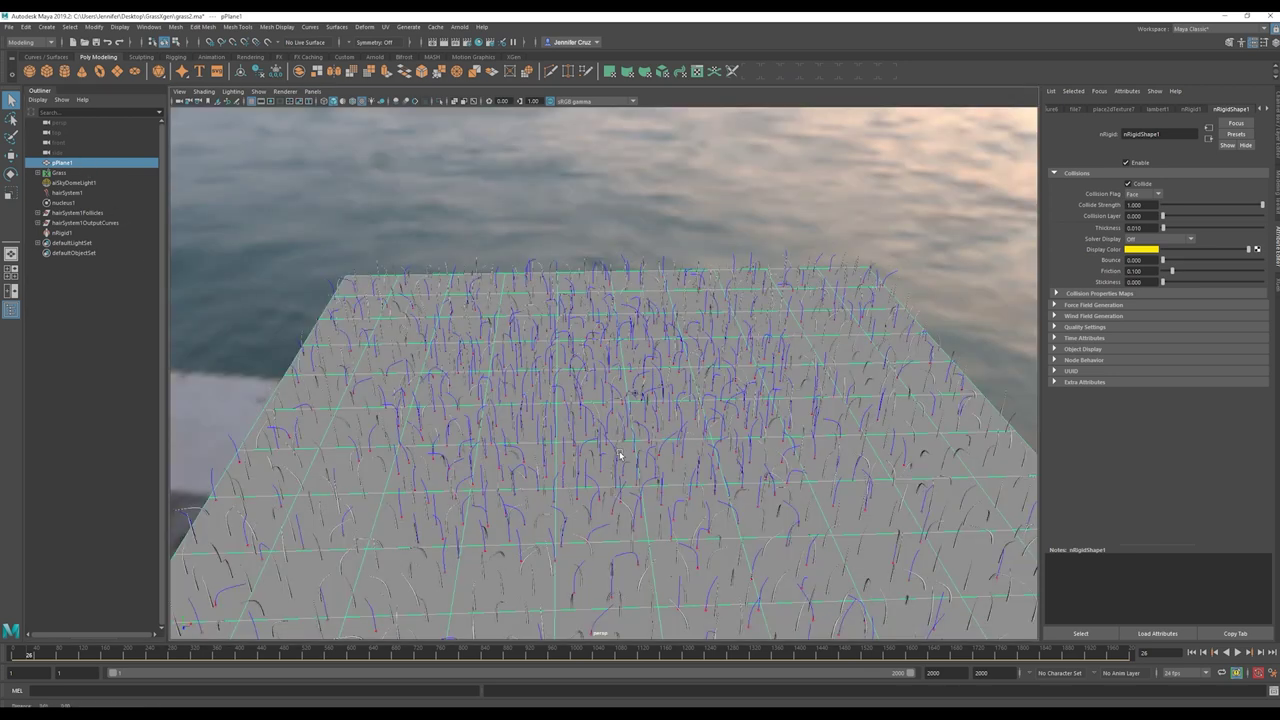
key("w")
right_click_drag(727, 507, 671, 500, "alt")
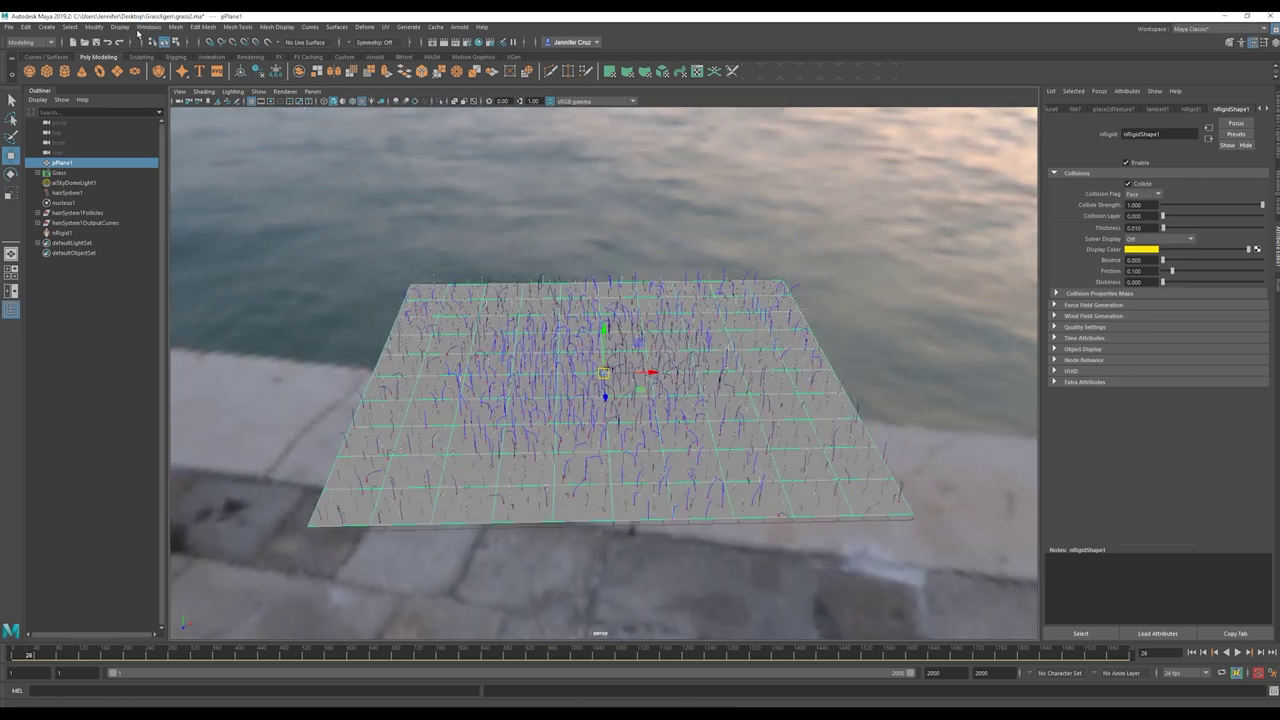
left_click(439, 29)
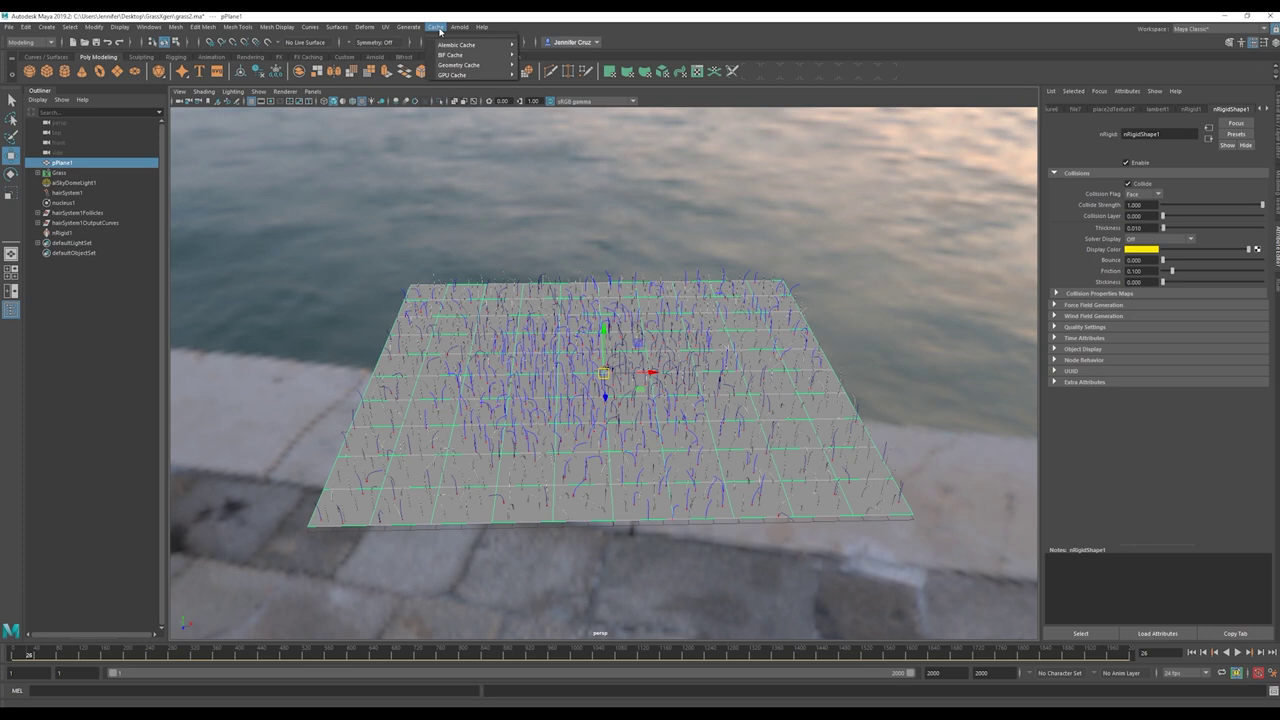
mouse_move(478, 45)
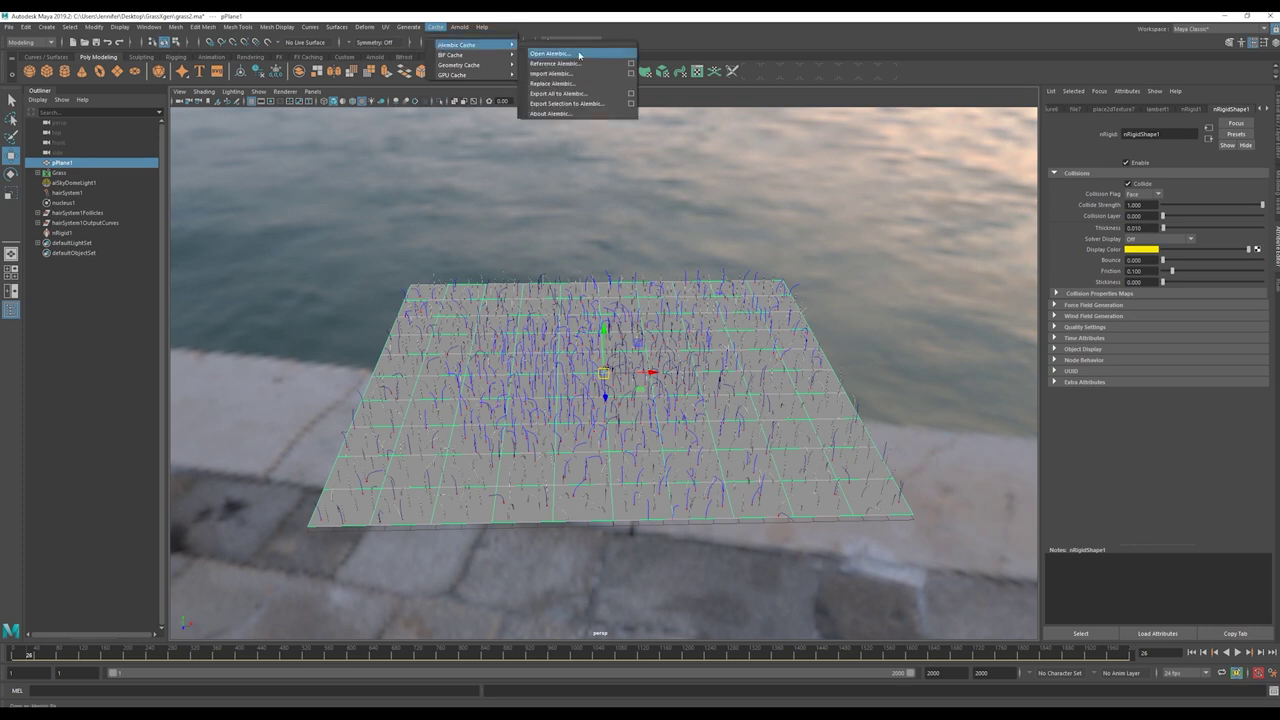
left_click(633, 104)
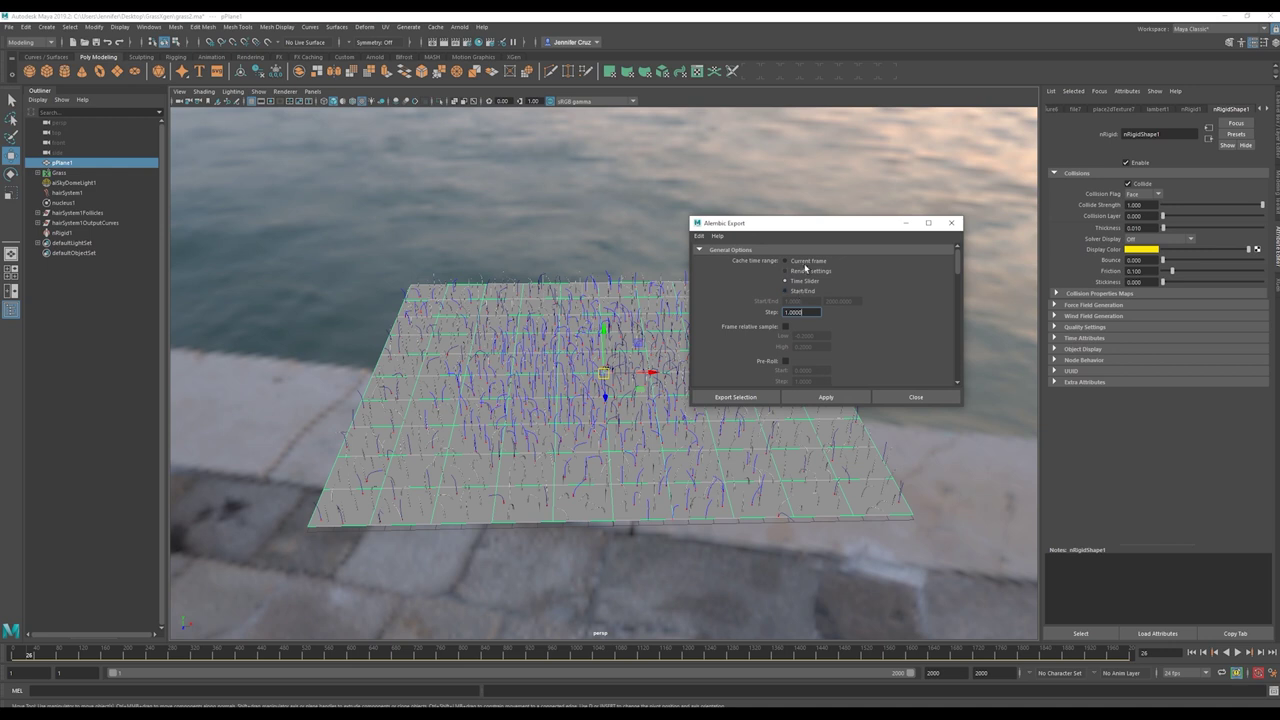
scroll(815, 267, "down", 10)
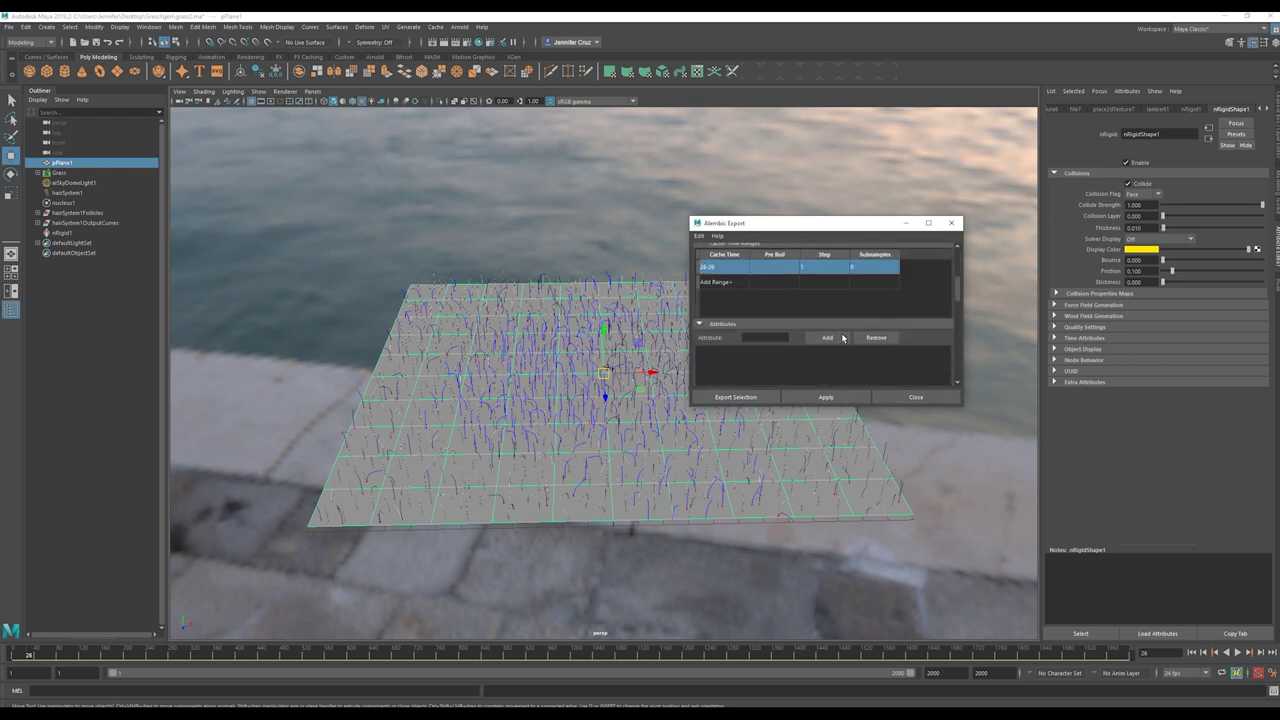
scroll(825, 340, "down", 5)
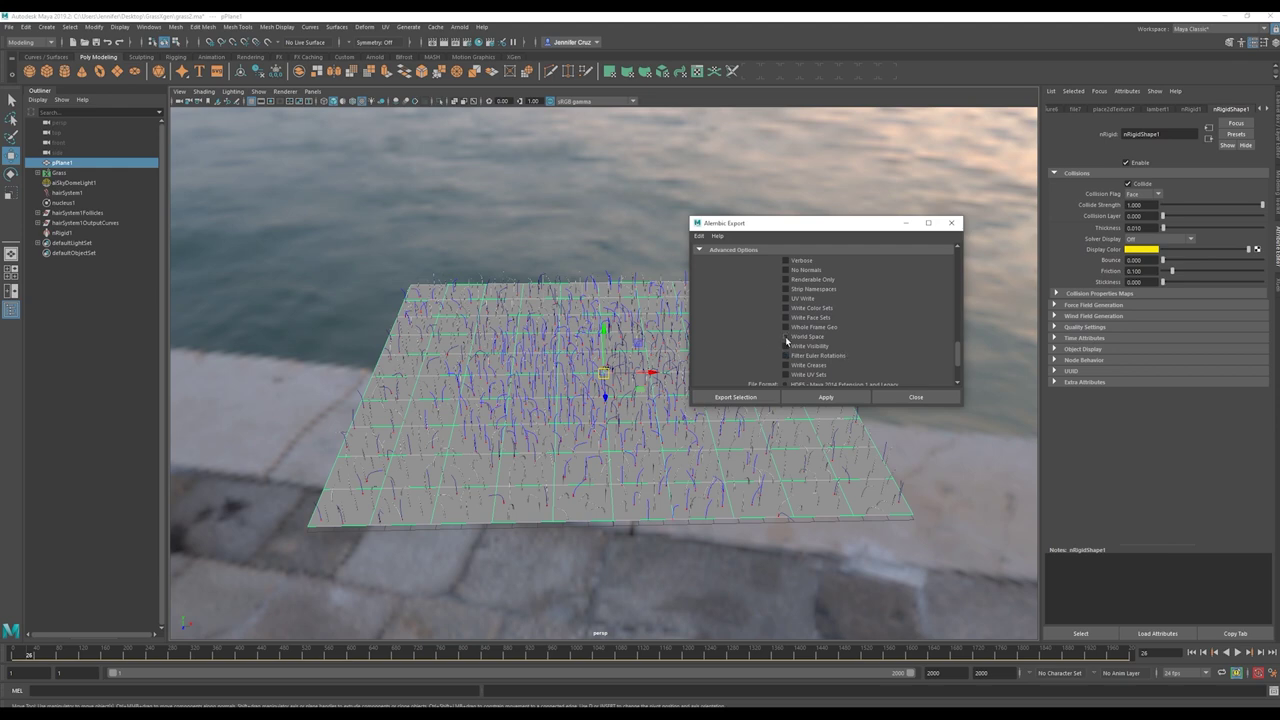
- Export the selected plane as an Alembic file named Plane in the project's alembic cache folder
left_click(830, 398)
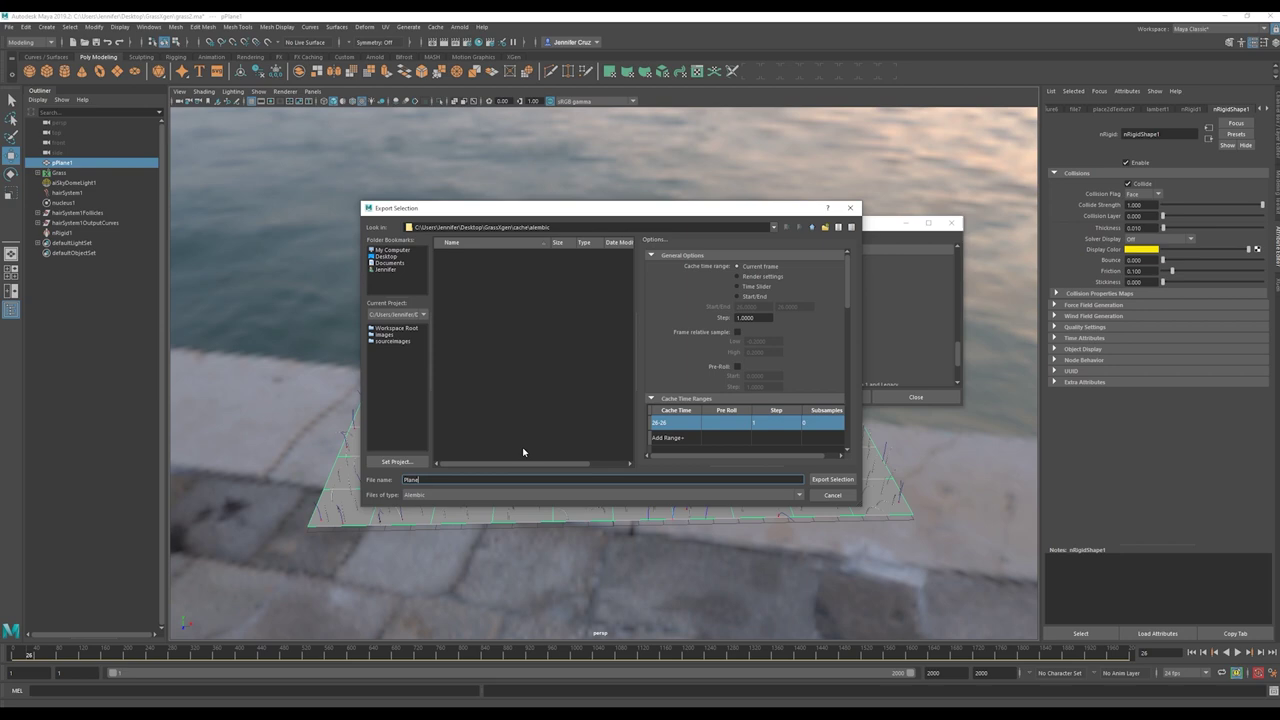
type("Plane")
key("Return")
left_click(317, 169)
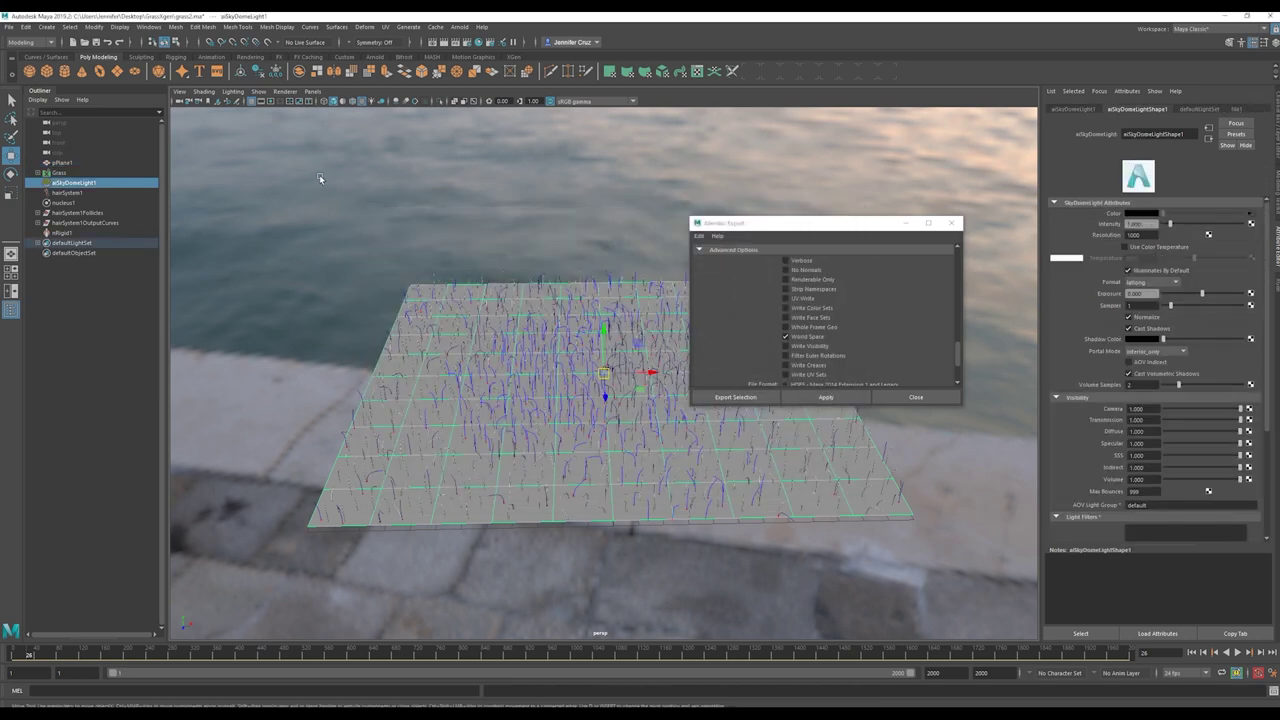
- Start a new scene and import the plane's Alembic cache to the scene root
key("ctrl+n")
left_click(641, 368)
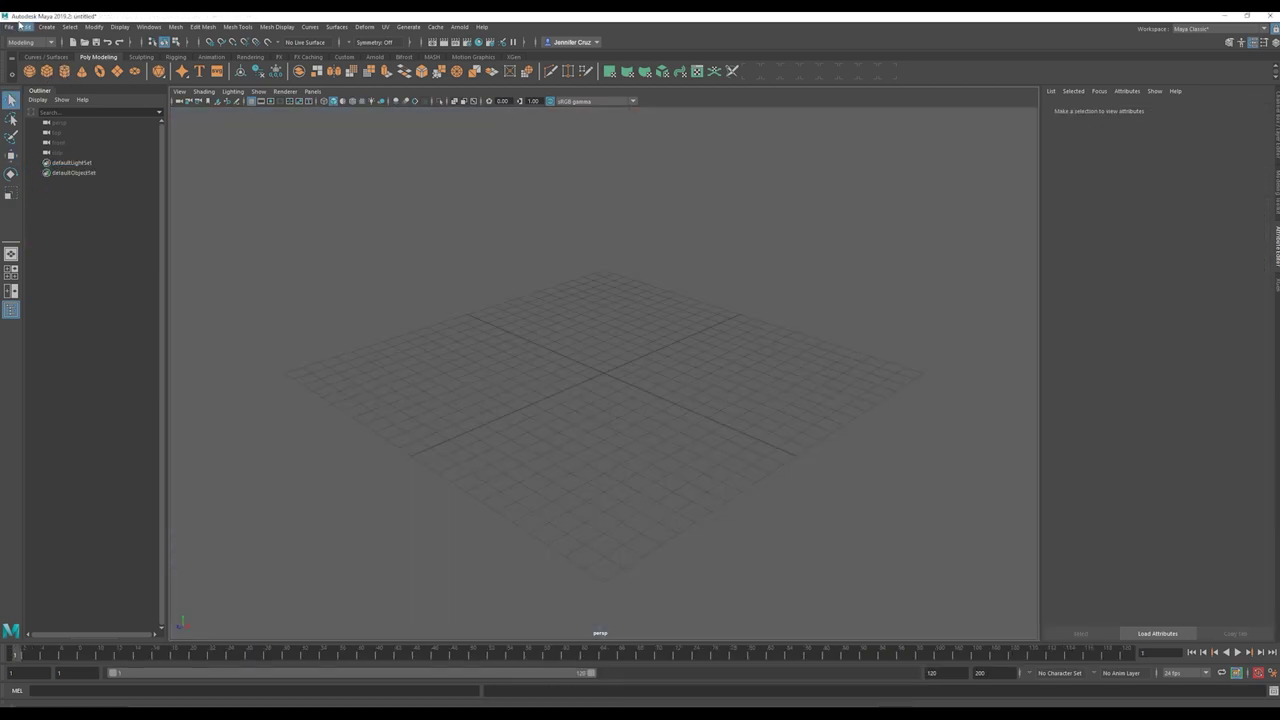
left_click(436, 27)
mouse_move(470, 46)
left_click(550, 64)
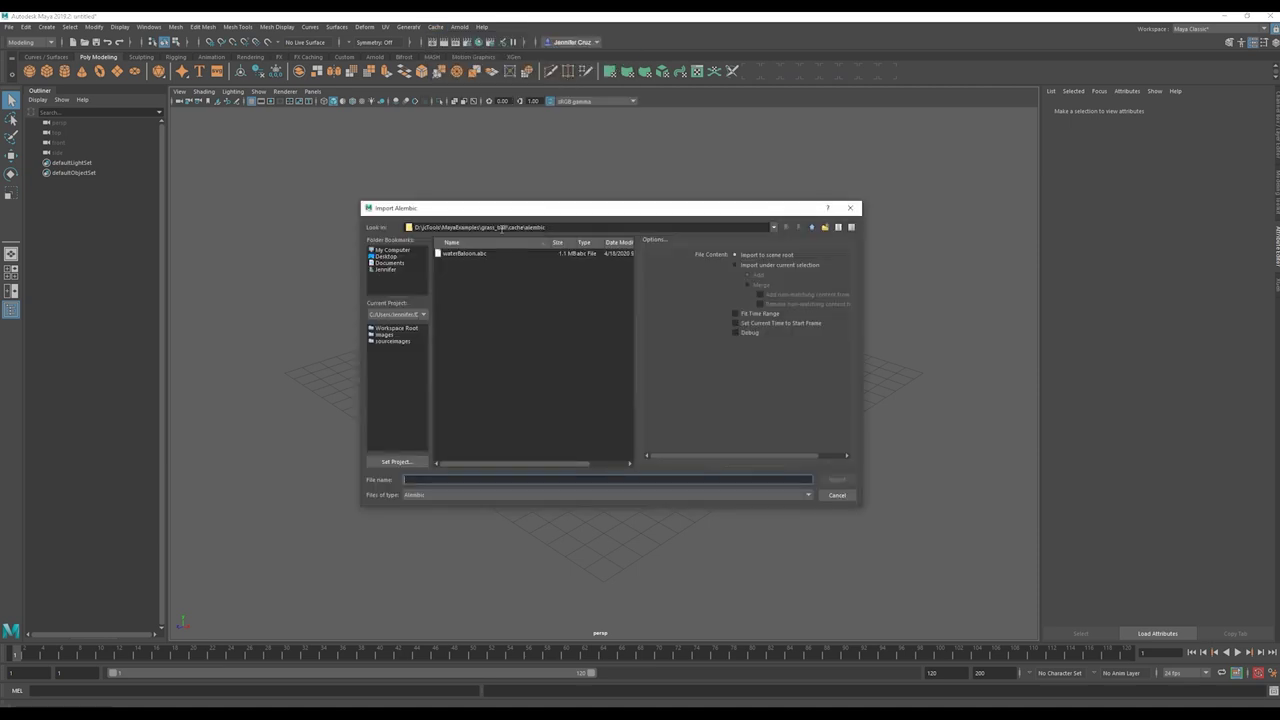
left_click(473, 257)
left_click(837, 480)
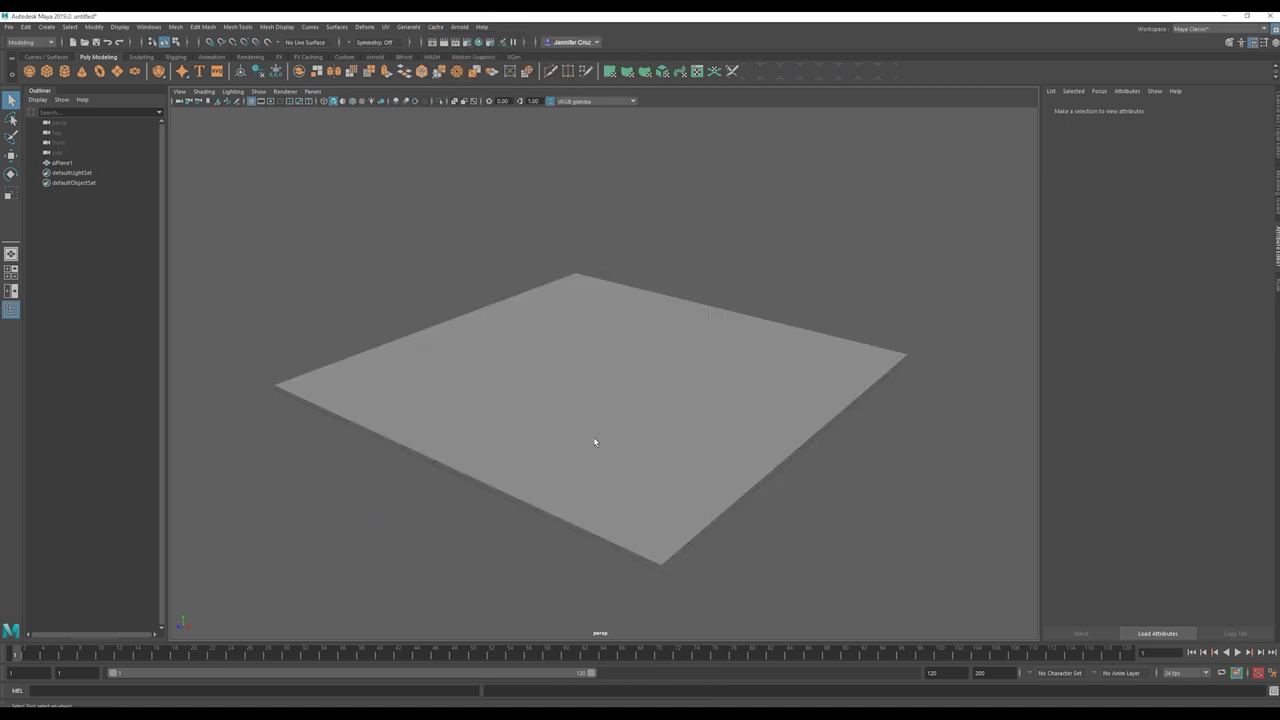
- Create a polygon sphere and raise it above the middle of the plane
left_click(31, 73)
left_click_drag(634, 406, 660, 409, "alt")
key("w")
left_click_drag(605, 370, 612, 397, "alt")
left_click_drag(600, 323, 618, 298)
key("r")
key("w")
mouse_move(617, 348)
left_mouse_down("alt")
mouse_move(612, 406)
mouse_move(613, 342)
left_mouse_up("alt")
left_click_drag(605, 255, 604, 214)
middle_click_drag(658, 328, 631, 414, "alt")
left_click_drag(631, 414, 369, 440, "alt")
- Switch to the FX menu set and make pPlane1 a passive collider
left_click(369, 440)
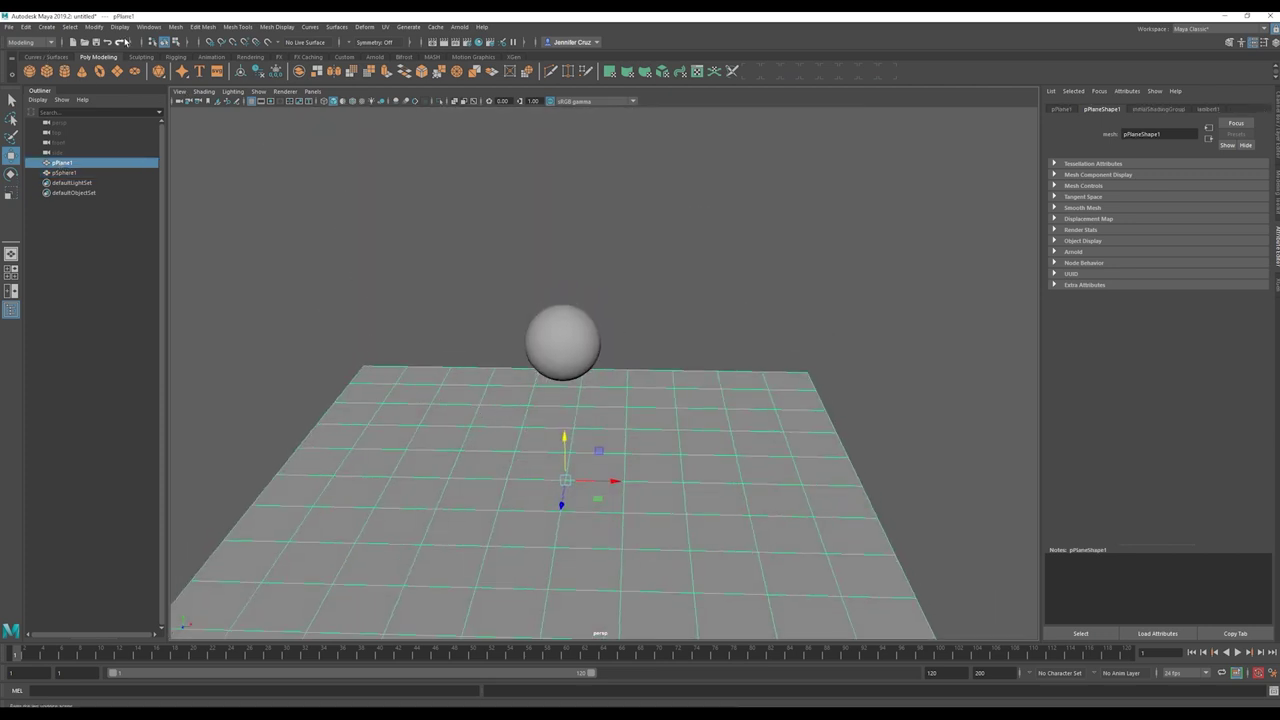
left_click(38, 43)
left_click(38, 83)
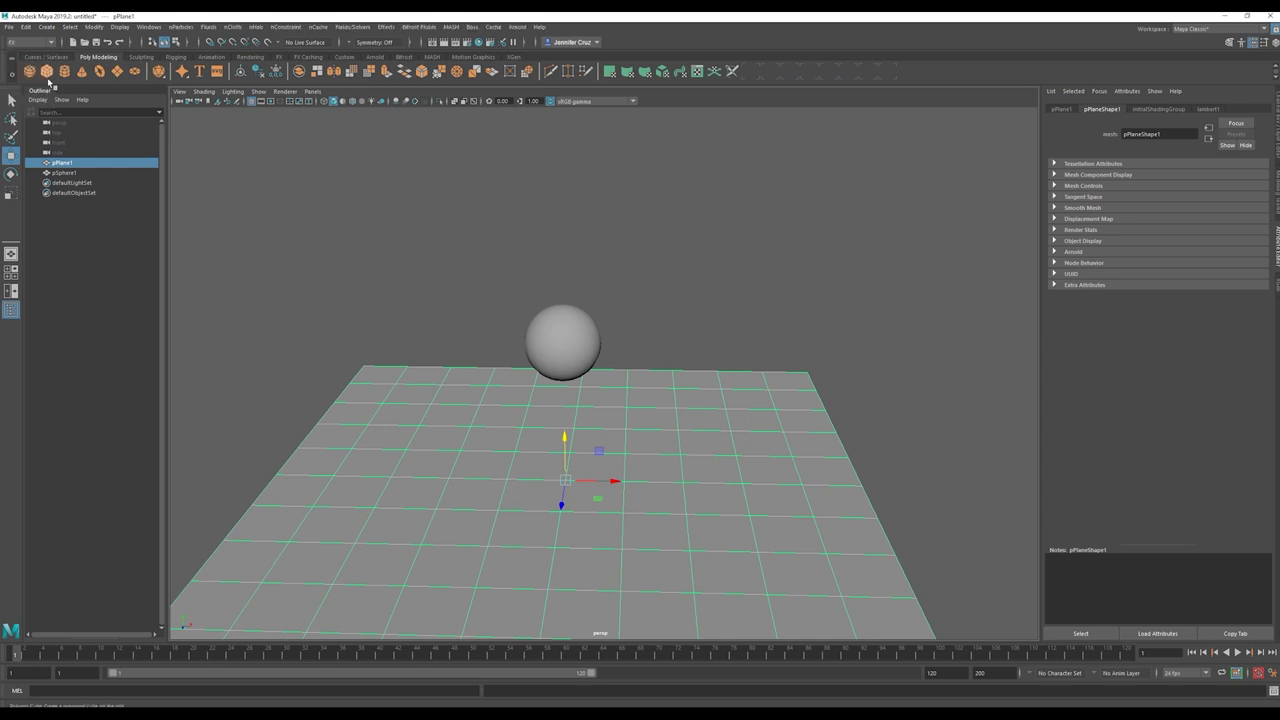
left_click(233, 27)
left_click(255, 57)
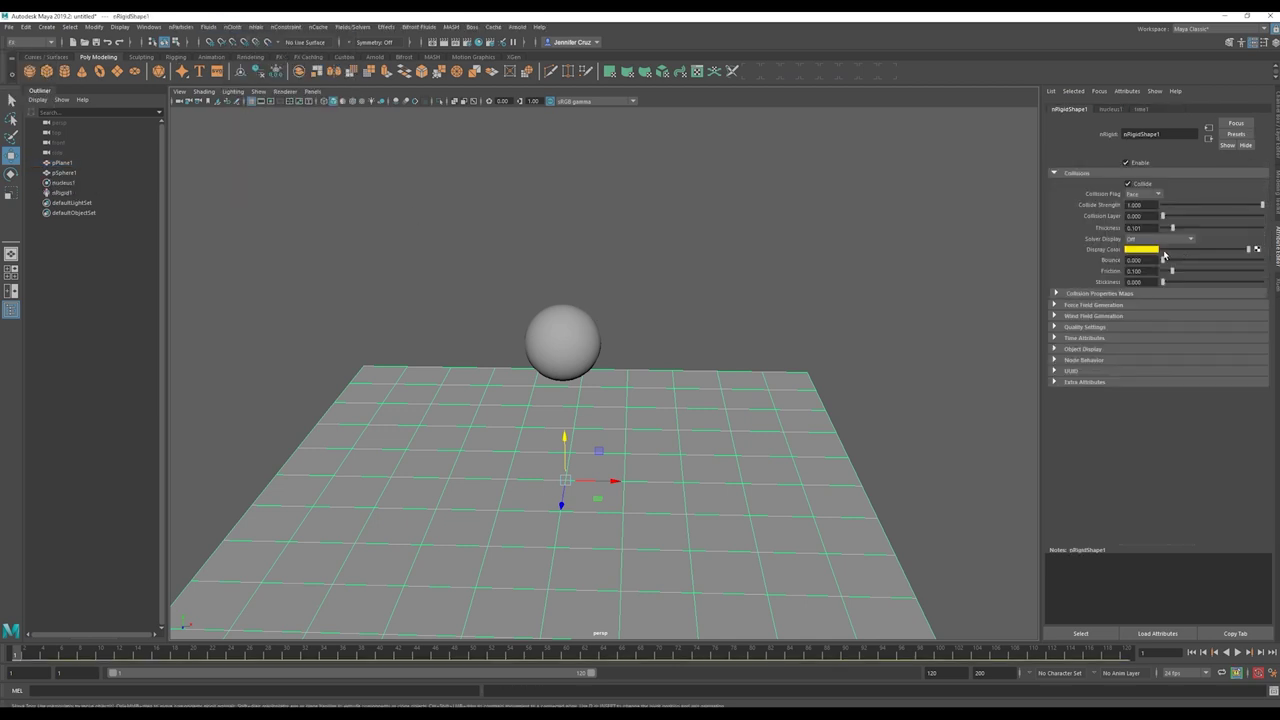
- Set the passive collider's thickness to 0.01, checking it with the Collision Thickness solver display, and turn that display off
left_click(1150, 239)
left_click(1150, 250)
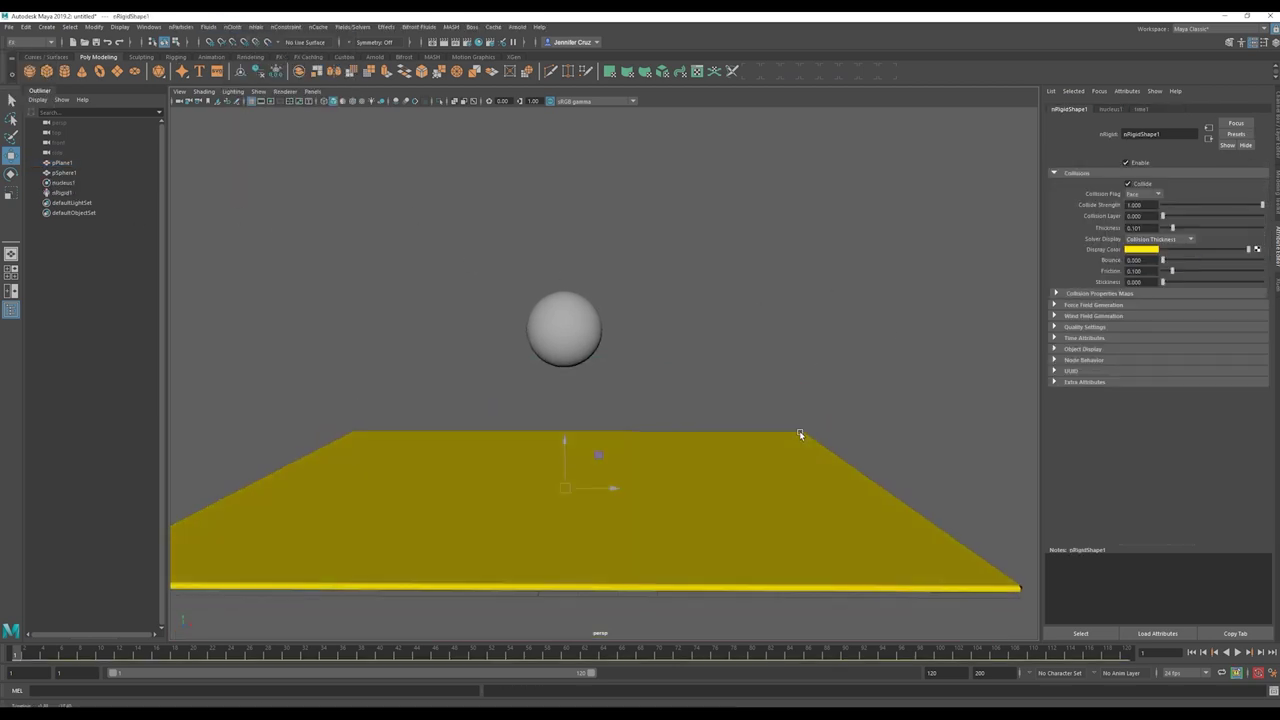
type(".01")
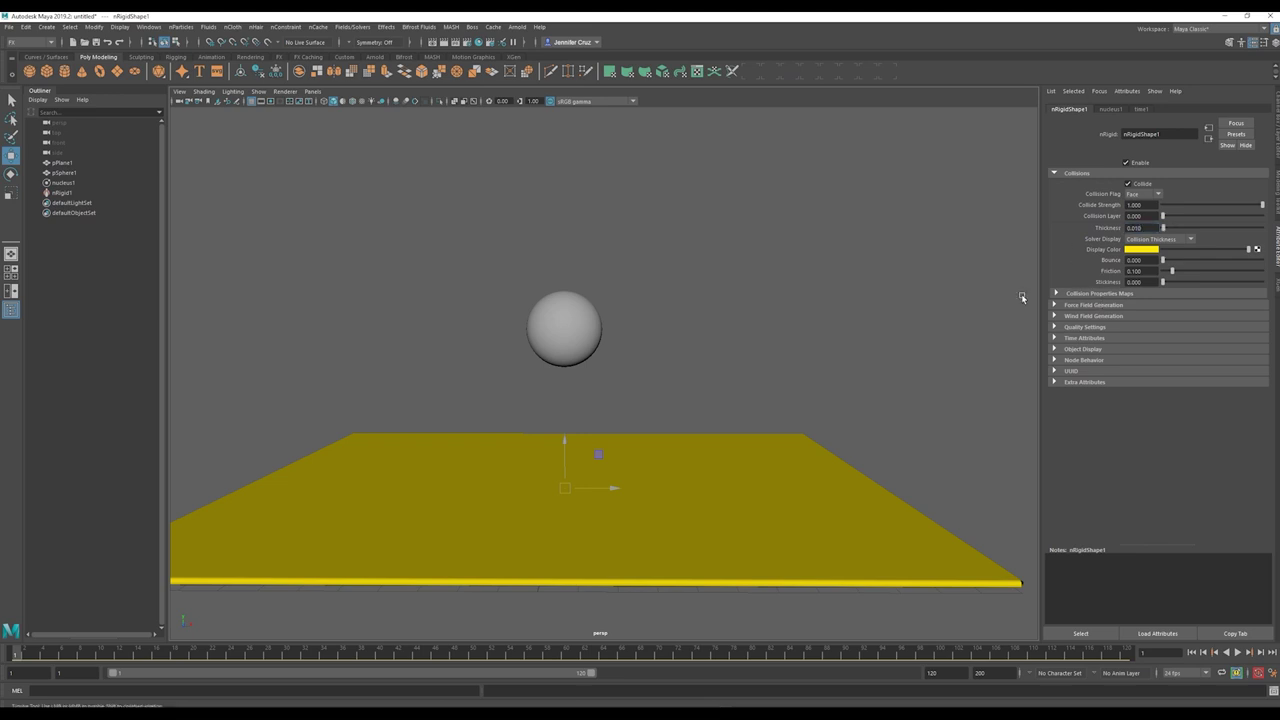
key("Return")
left_click(1174, 239)
left_click(1166, 250)
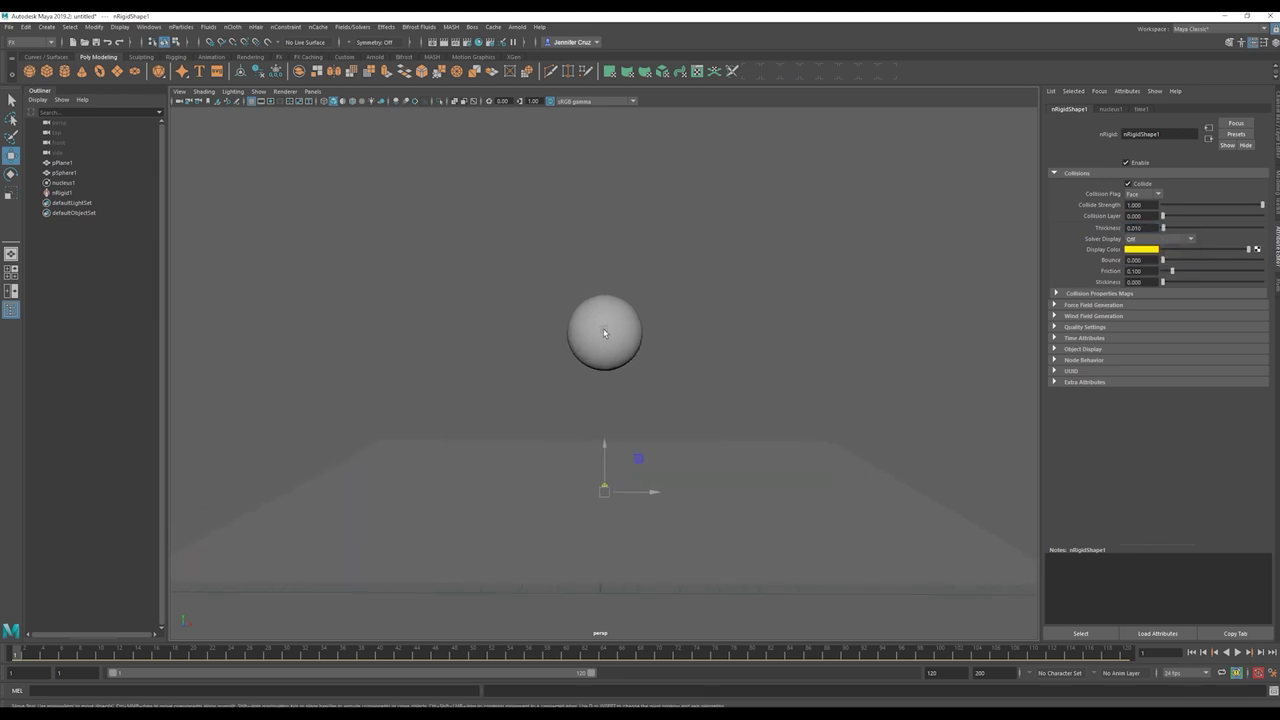
- Convert the sphere above the plane to an nCloth object
left_click(603, 328)
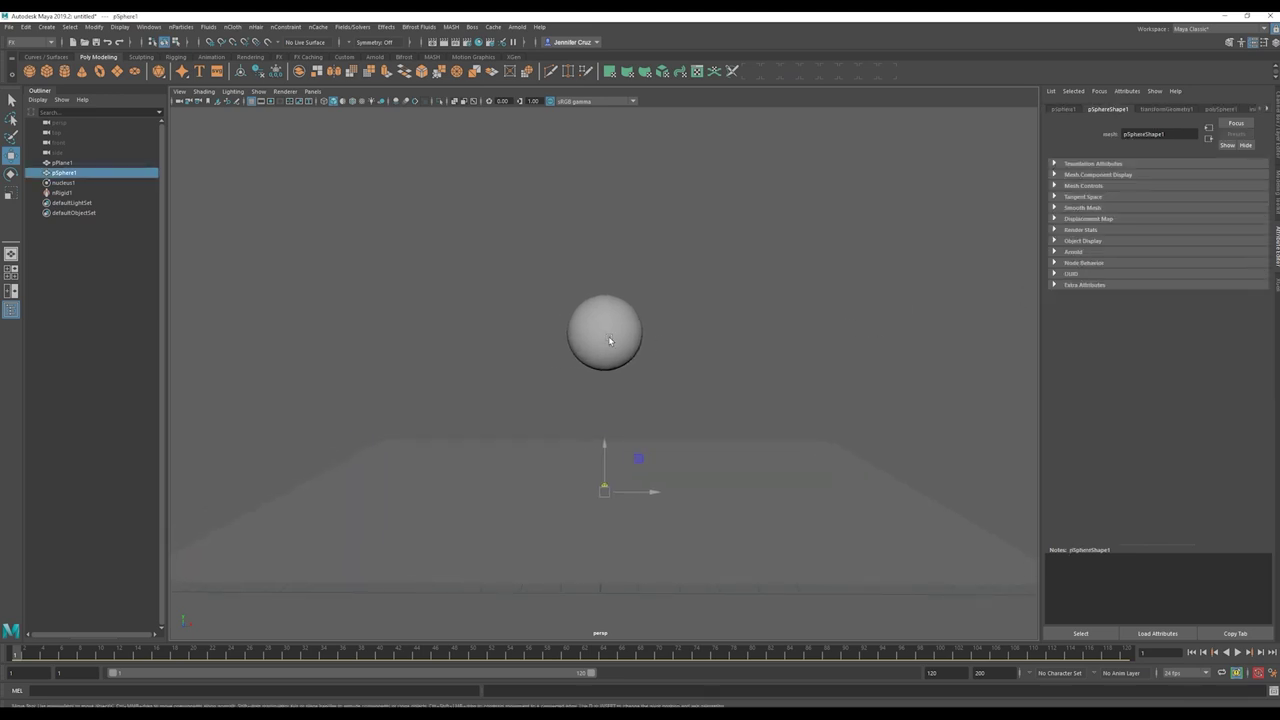
left_click(232, 27)
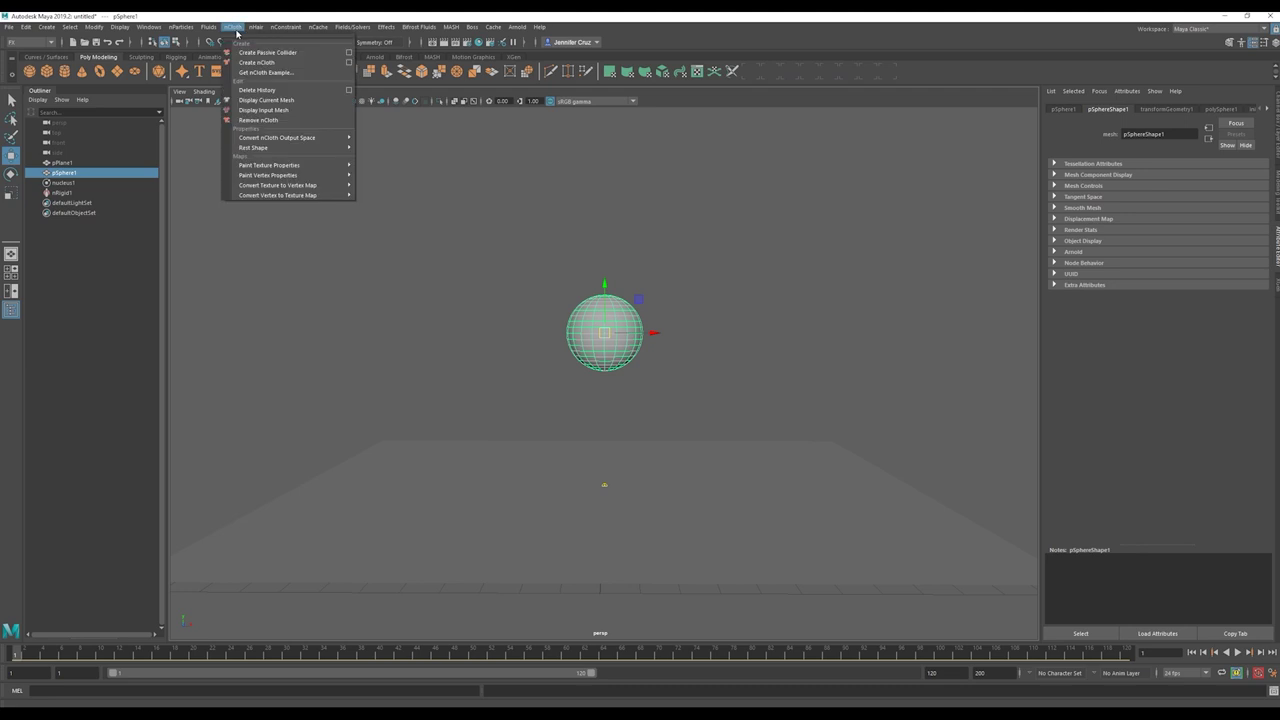
left_click(321, 64)
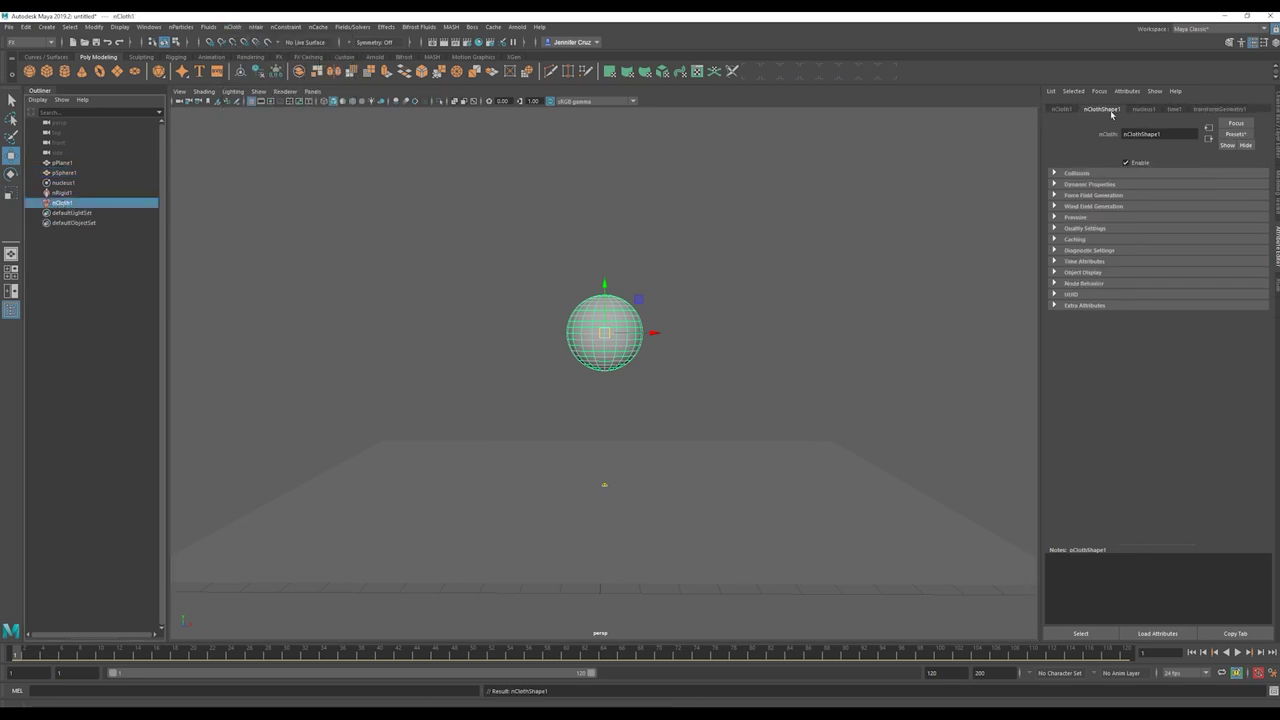
- Reduce the nCloth sphere's collision thickness, checking it with the Collision Thickness solver display, and turn that display off
left_click(1090, 184)
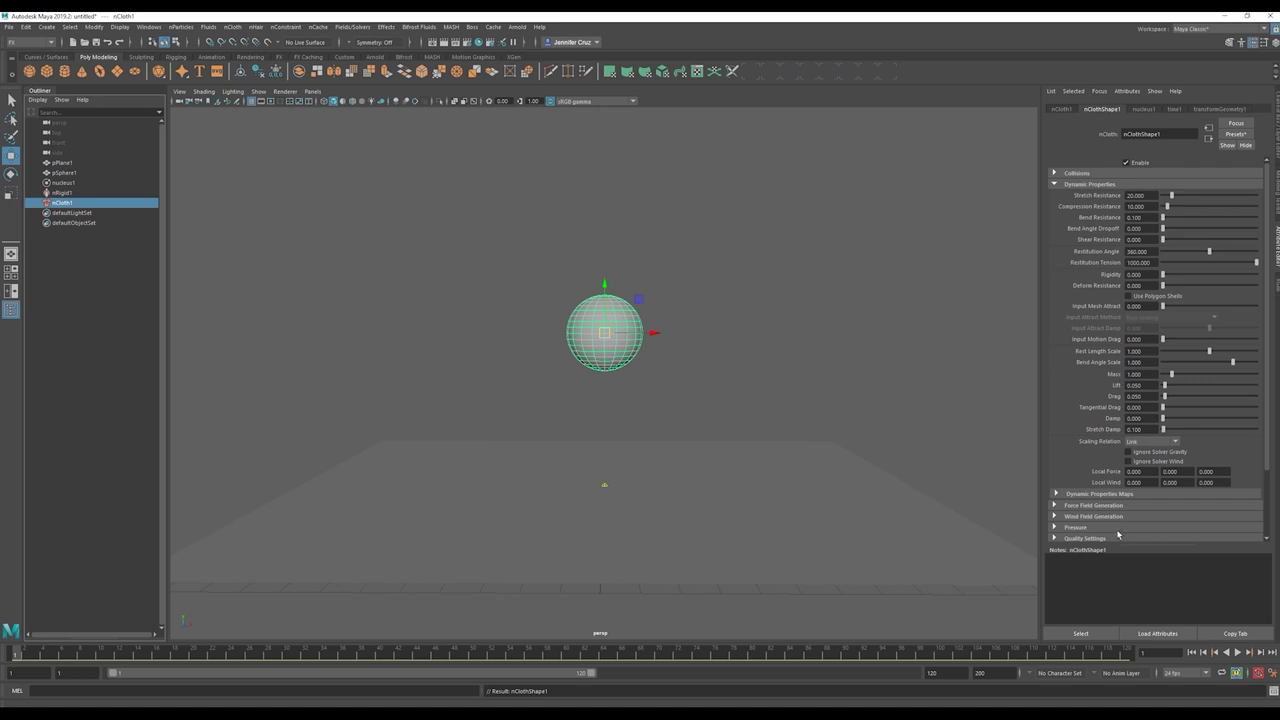
left_click(1077, 173)
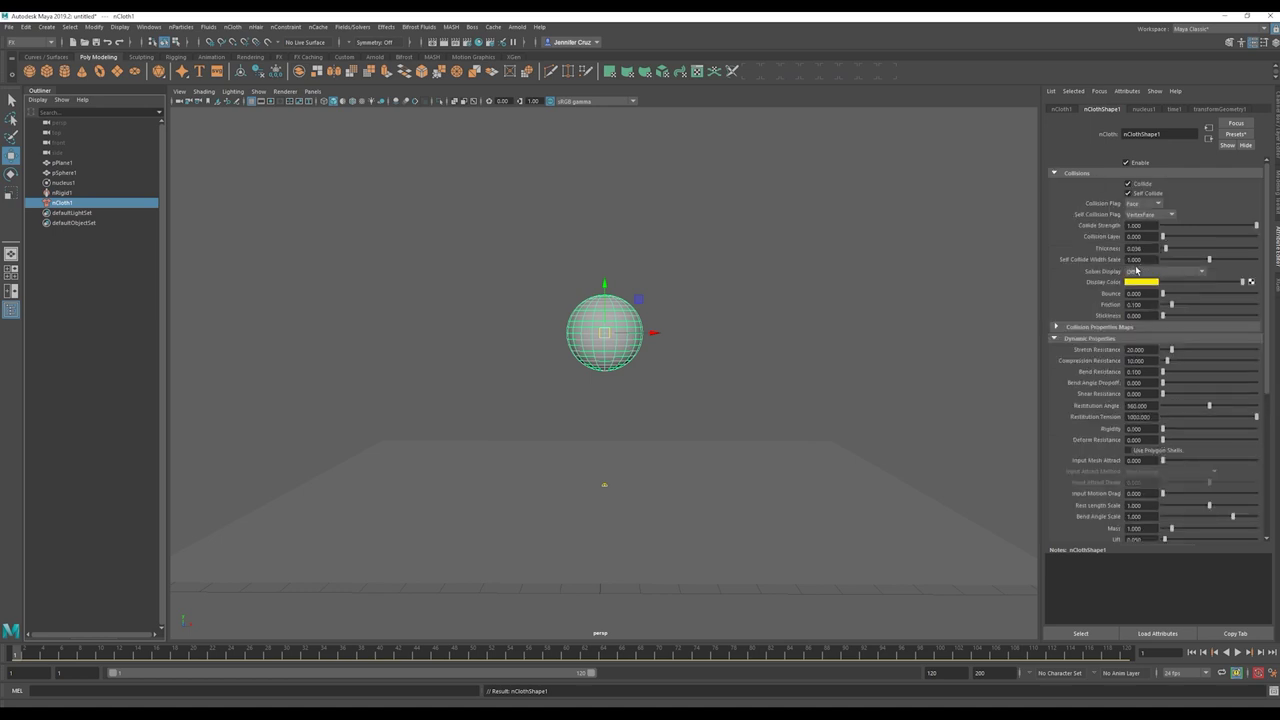
left_click(1136, 271)
left_click(1145, 293)
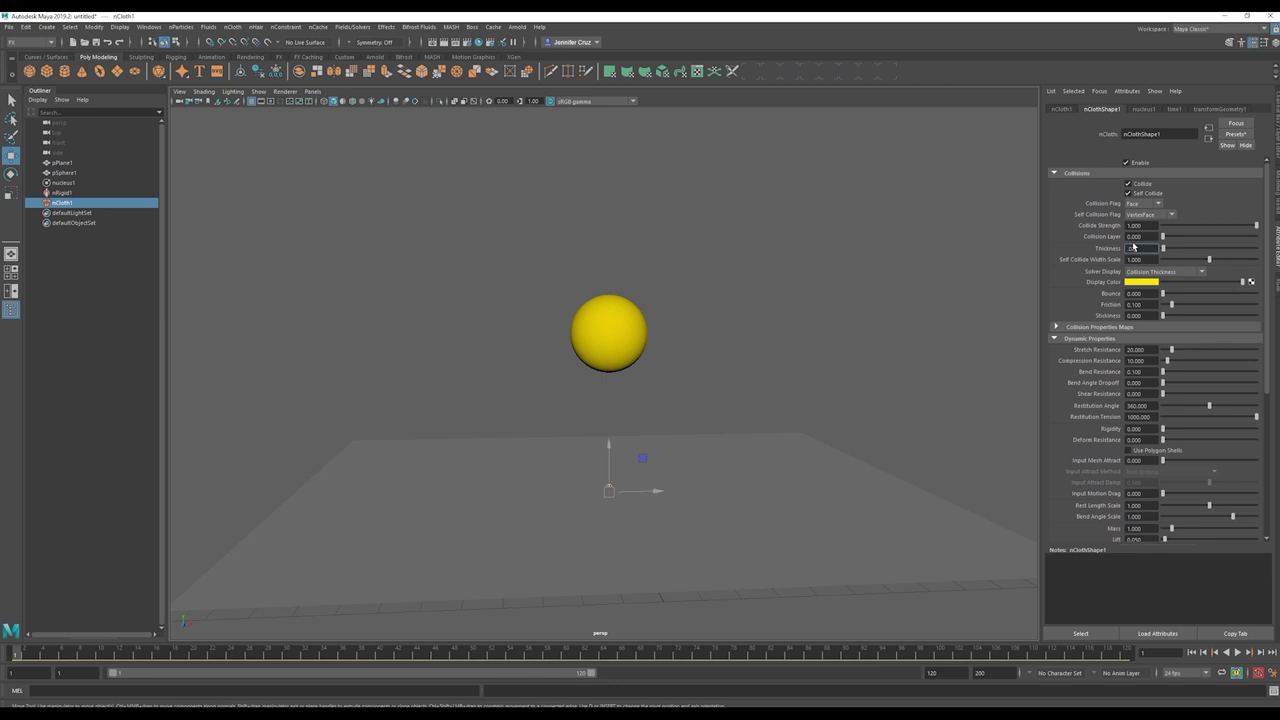
left_click(1165, 271)
left_click(1150, 282)
left_click(879, 319)
left_click_drag(879, 319, 720, 361, "alt")
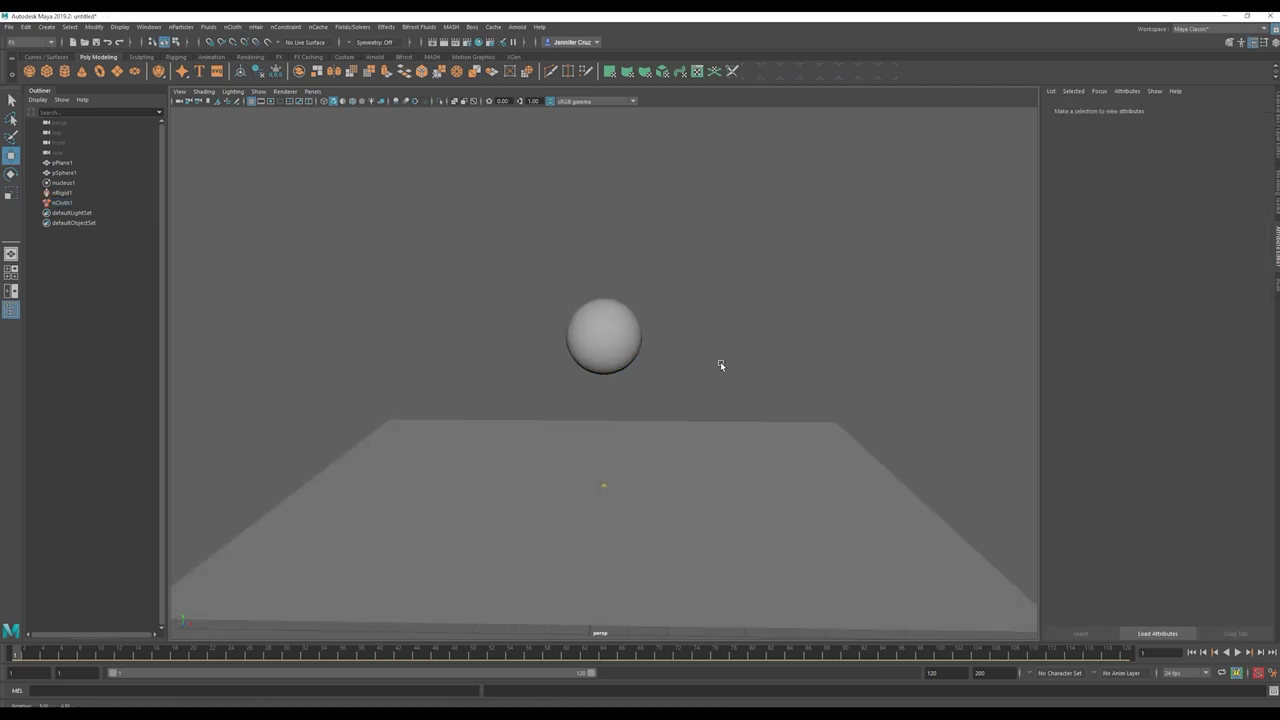
- Select the sphere, switch to the browser and read the nCloth dynamic properties article on the JcTools blog, from Compression Resistance to Rigidity
left_click(638, 357)
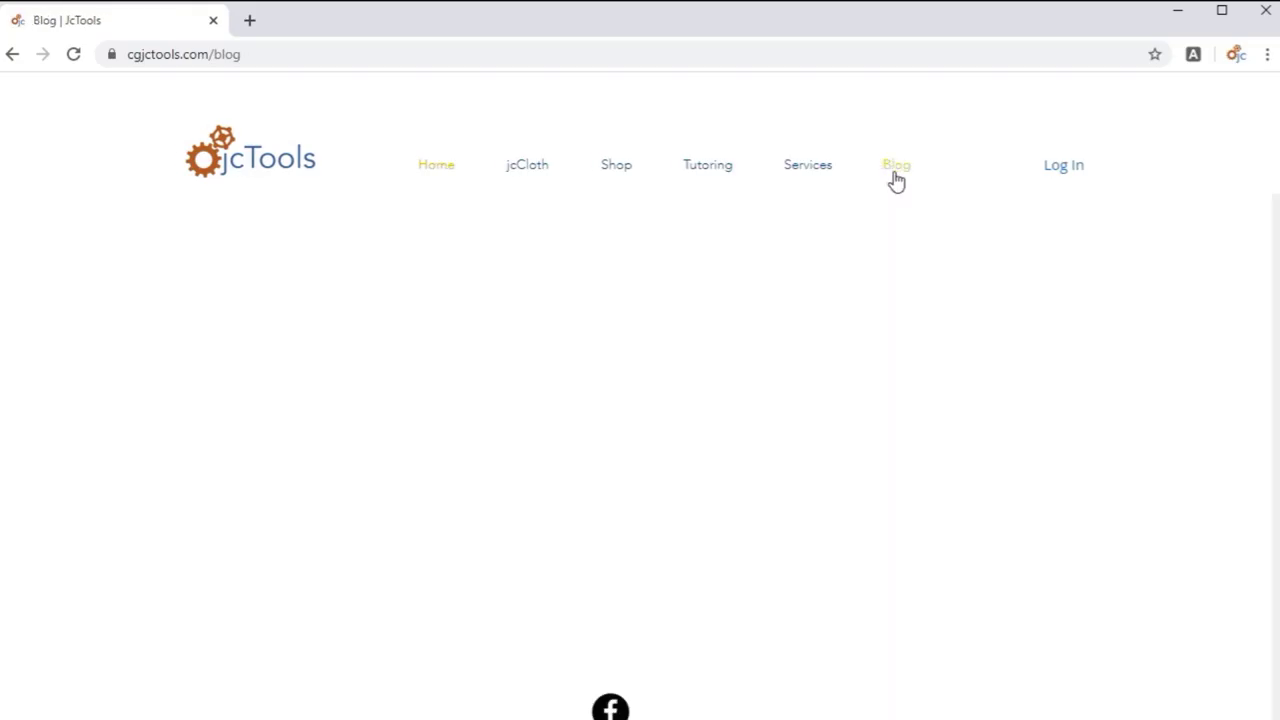
left_click(960, 580)
scroll(1030, 567, "down", 8)
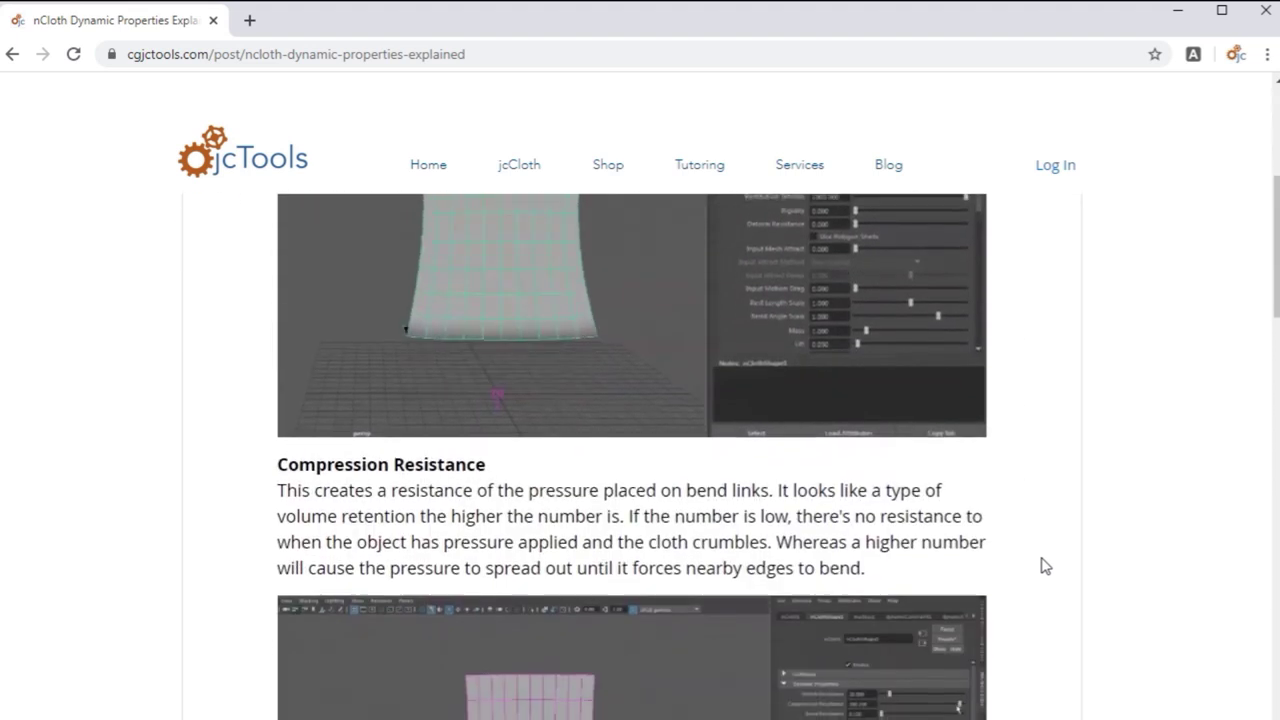
scroll(1032, 567, "down", 4)
scroll(1043, 566, "down", 4)
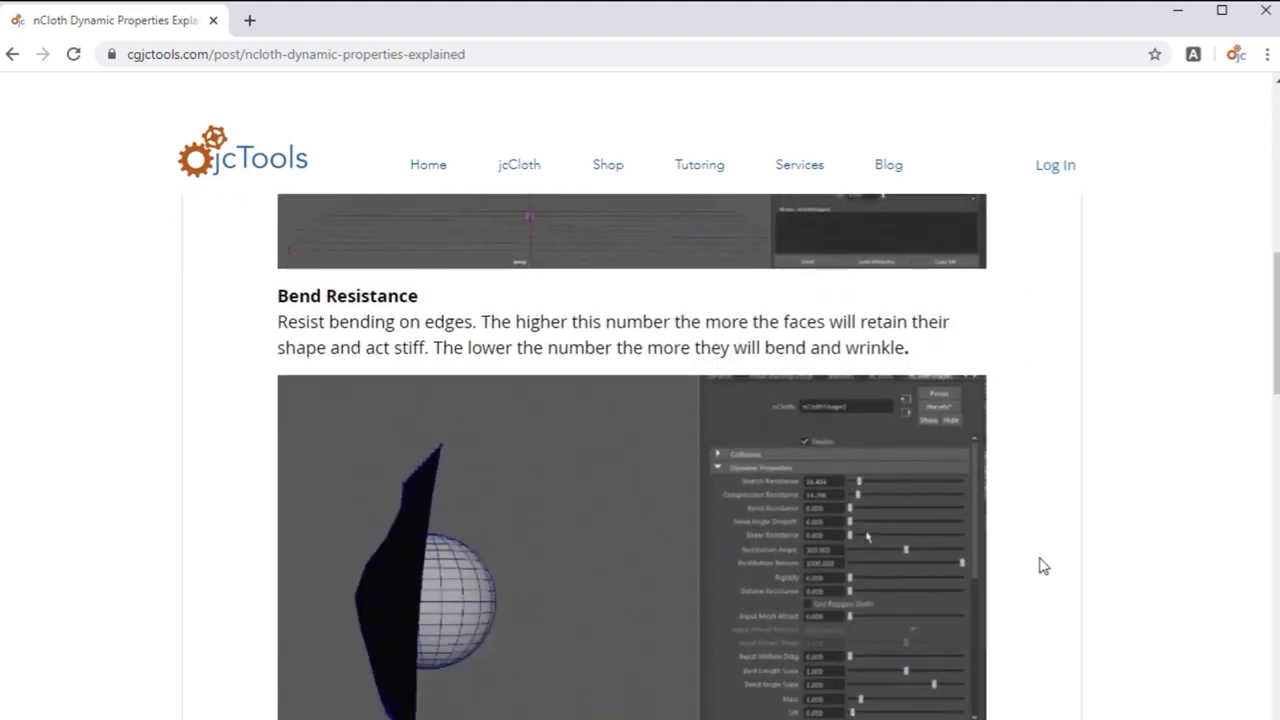
scroll(1043, 566, "down", 8)
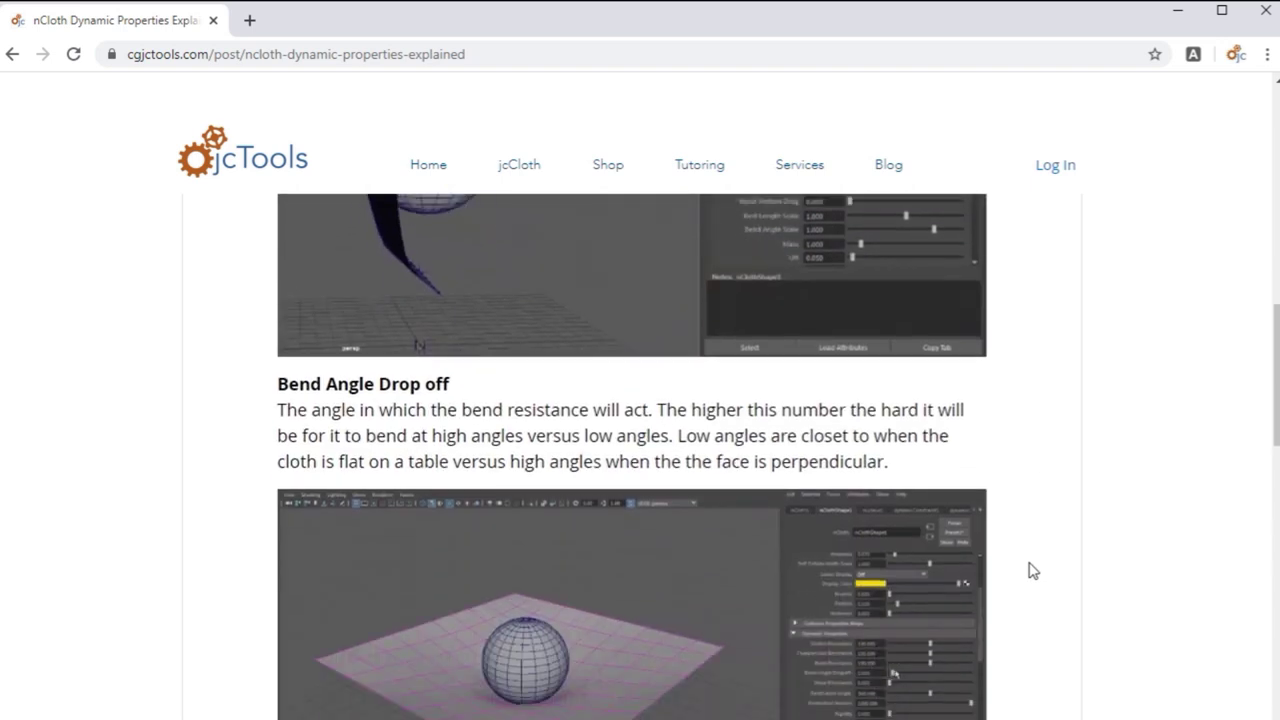
scroll(1032, 570, "down", 4)
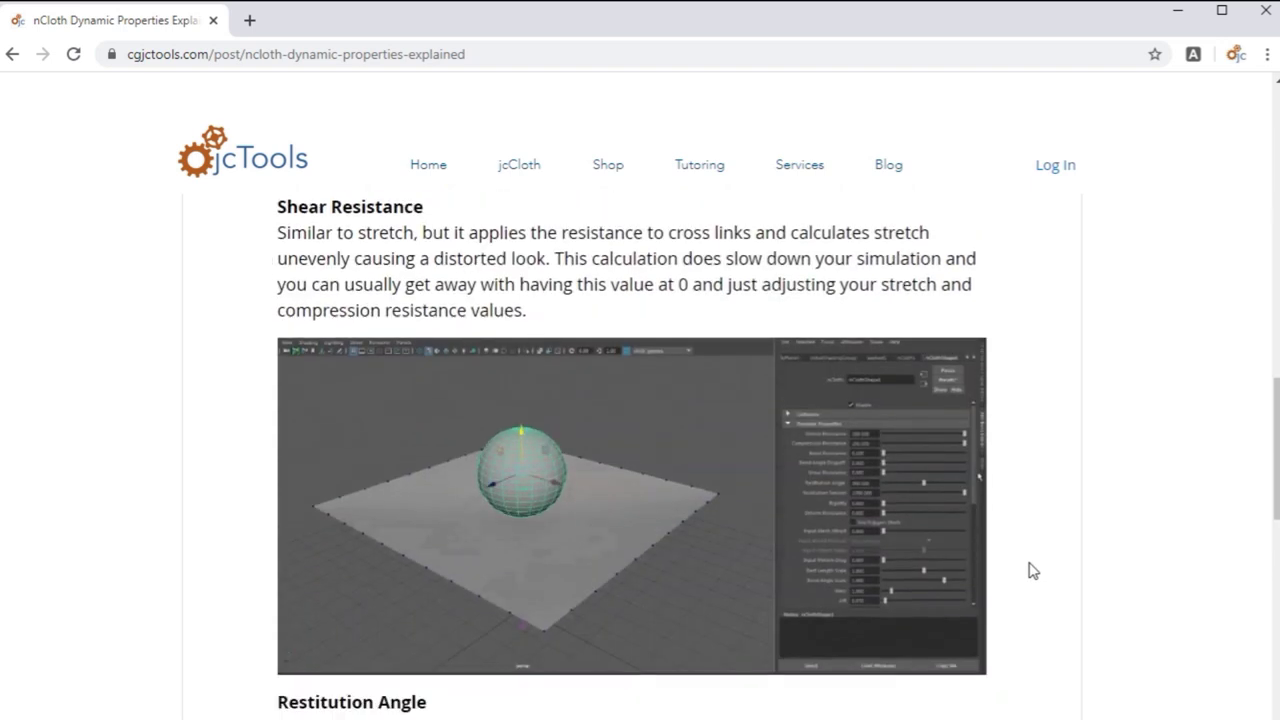
scroll(1032, 570, "down", 5)
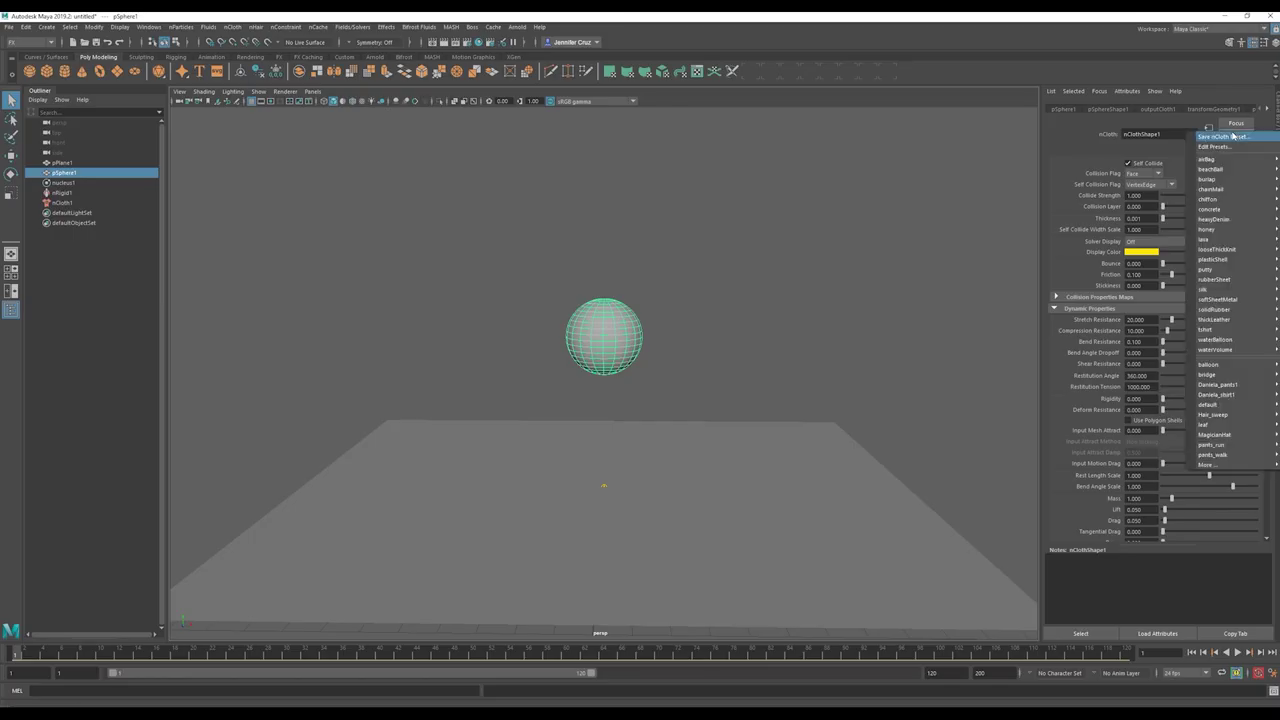
- Replace the nCloth sphere's settings with the waterBalloon preset in Maya and play the simulation
mouse_move(1225, 340)
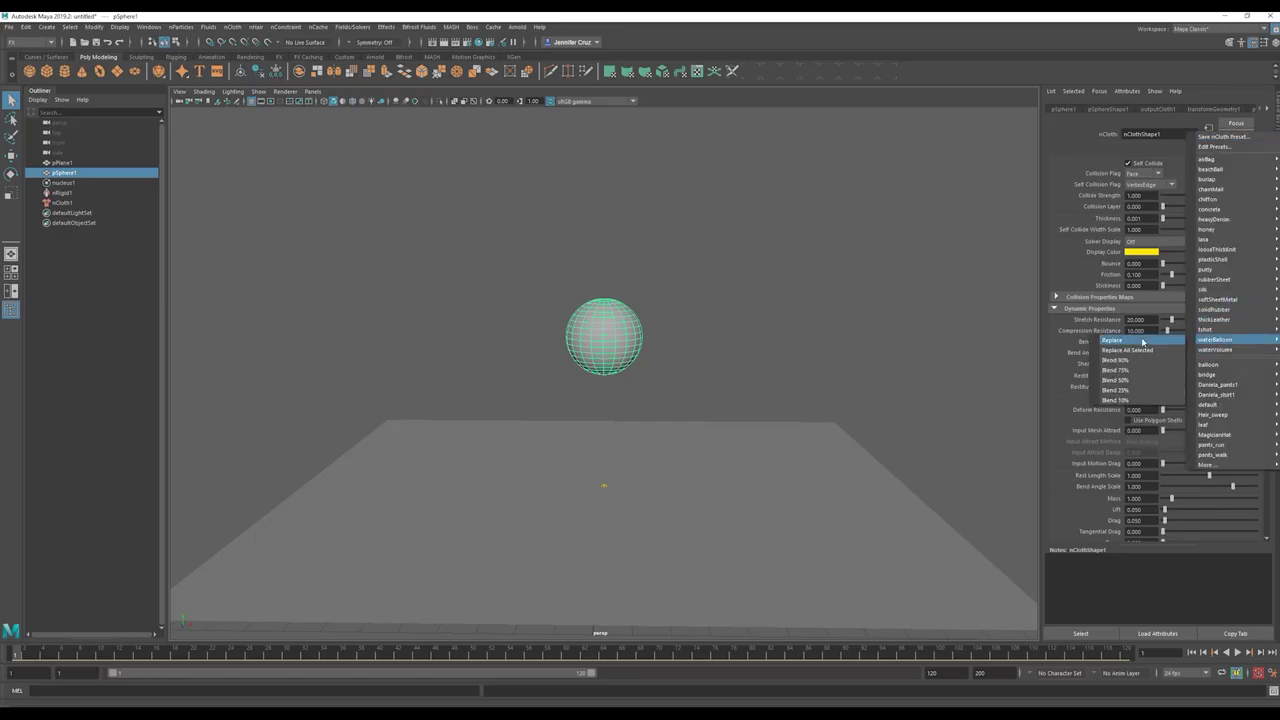
left_click(1130, 340)
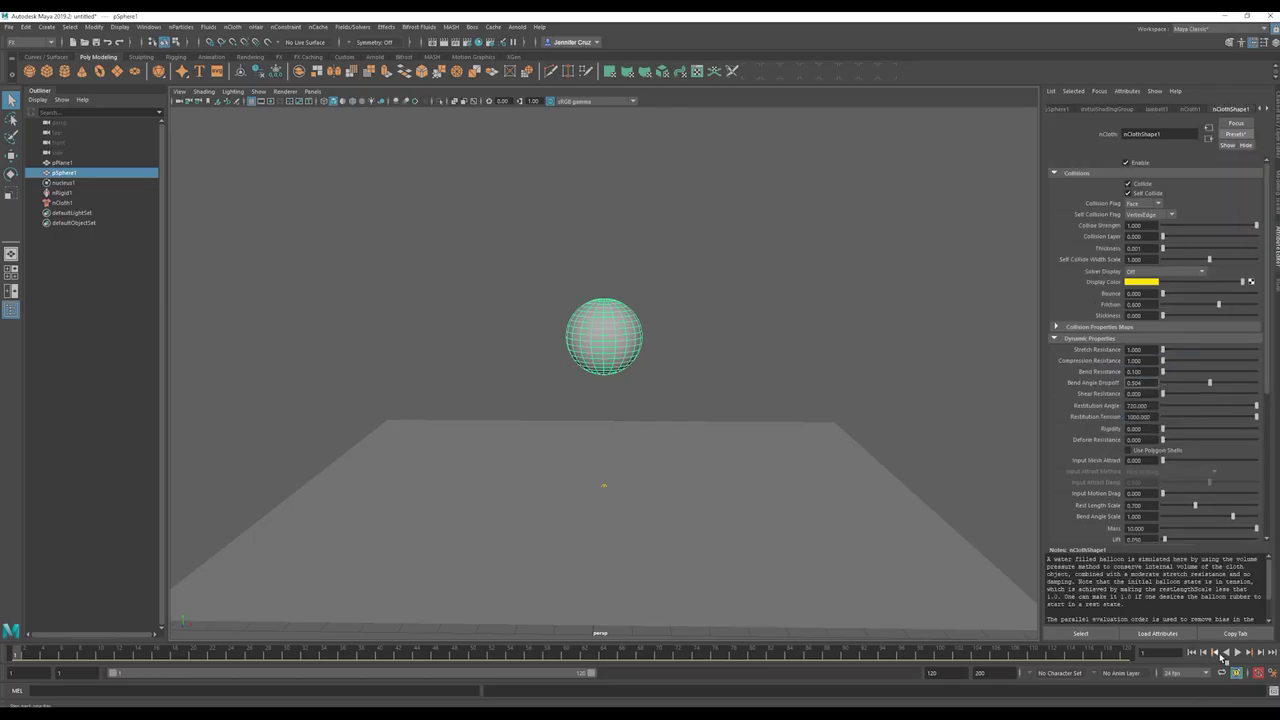
left_click(1237, 652)
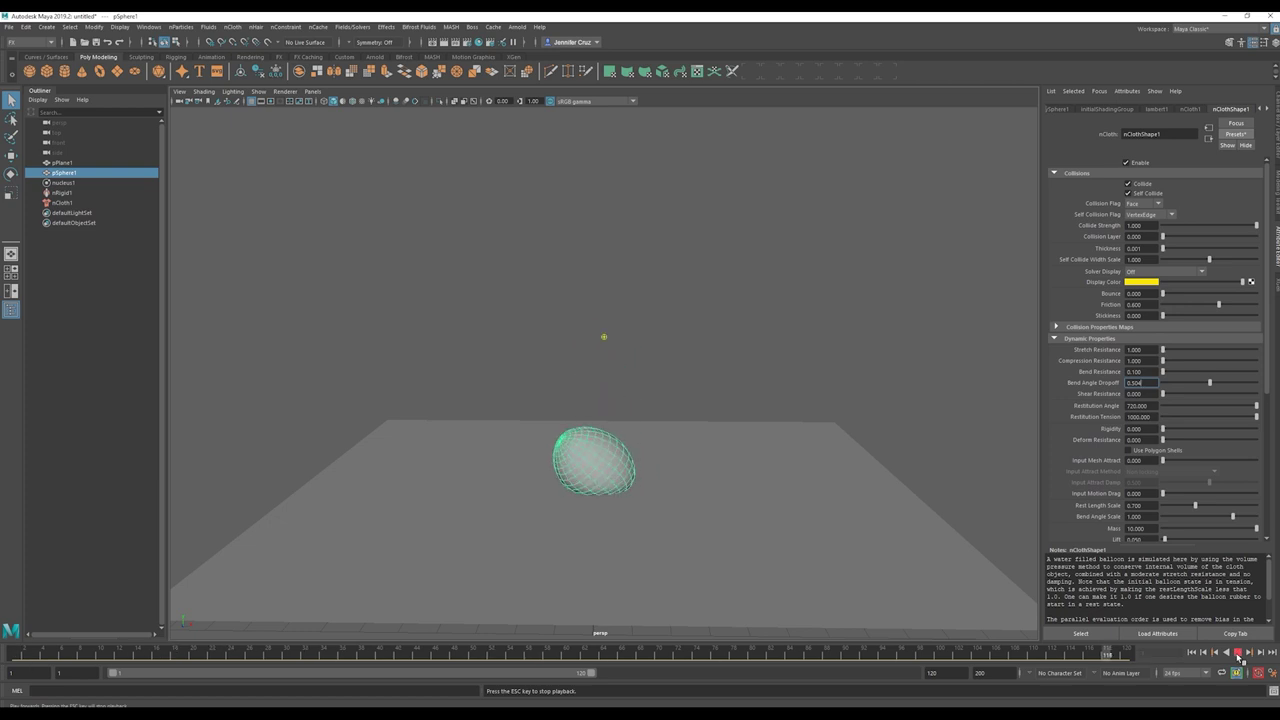
left_click(1238, 652)
- Extend the playback range to end at frame 200 and replay the simulation
type("20")
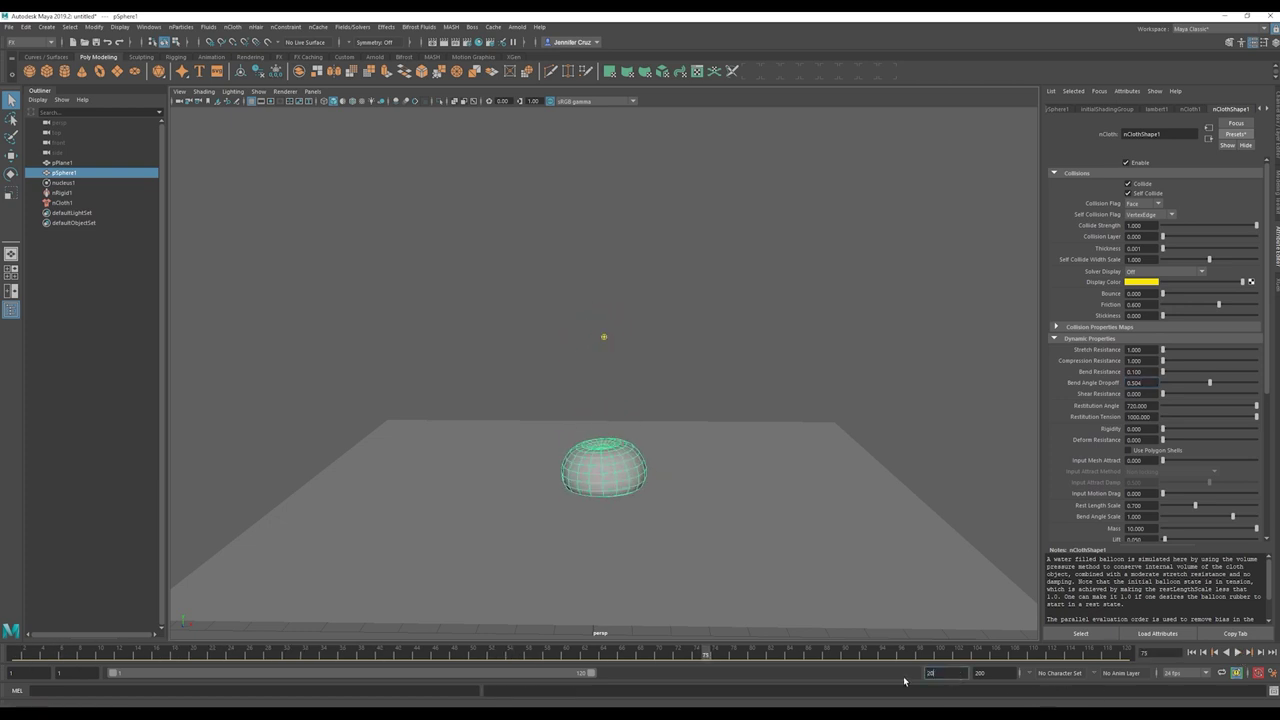
type("0")
key("Return")
left_click(1238, 653)
- Try a lower Space Scale on nucleus1 and replay the sphere's fall from the first frame
left_click(84, 187)
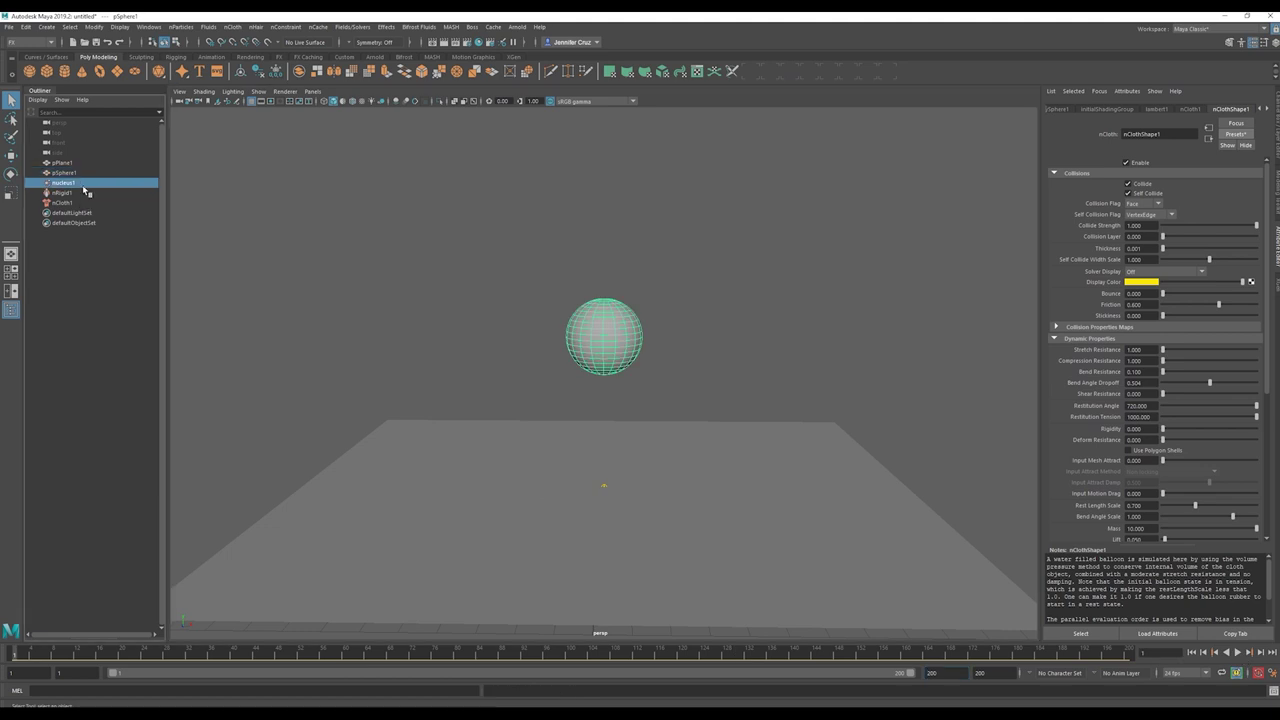
left_click(1277, 146)
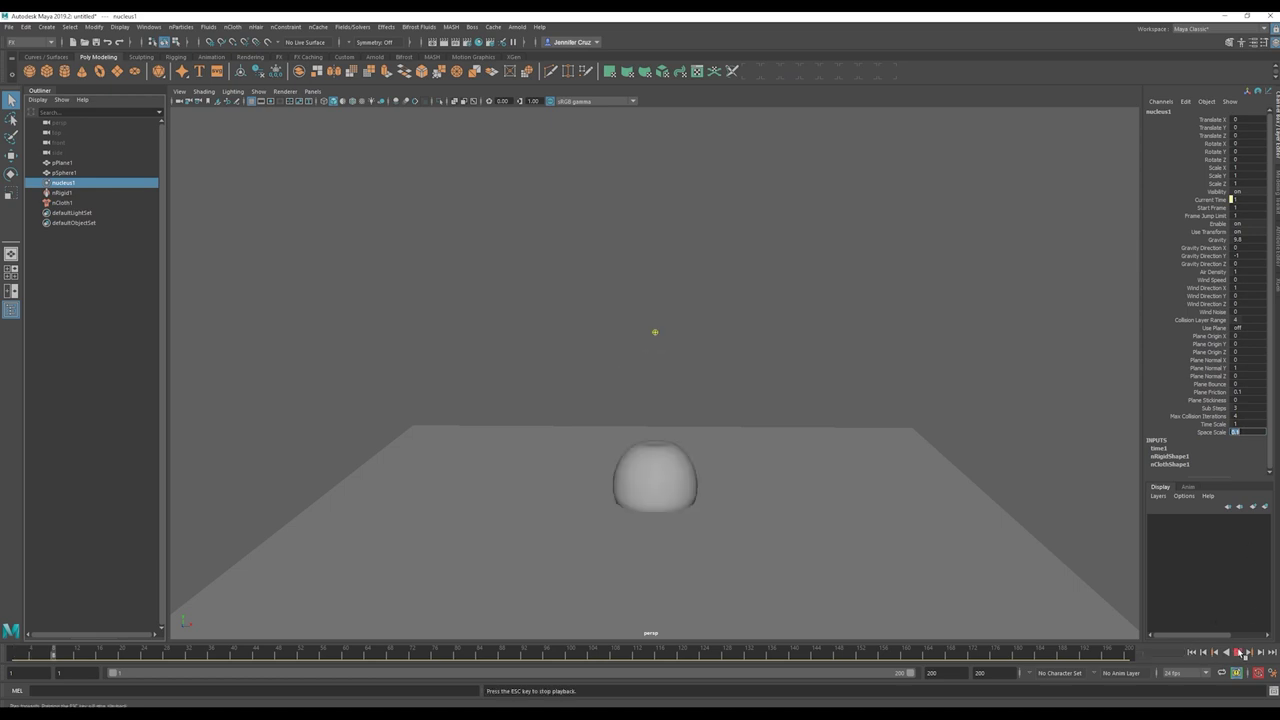
left_click(686, 489)
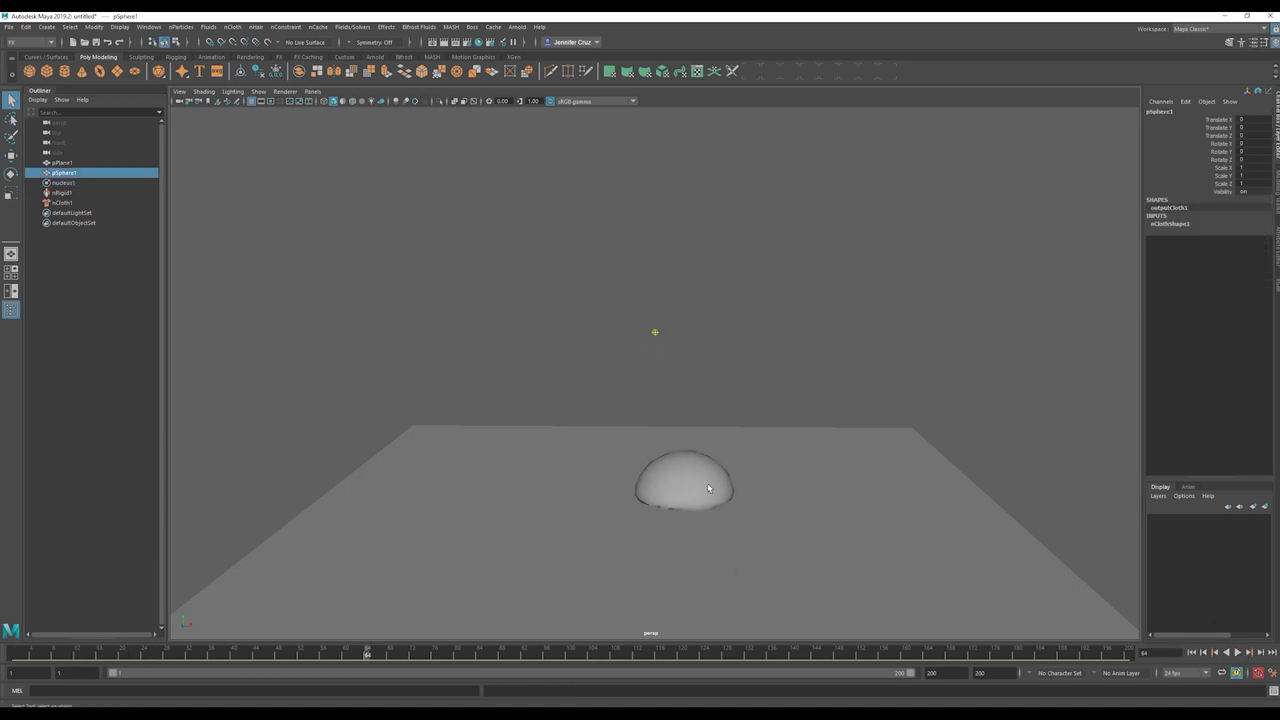
left_click_drag(708, 488, 733, 531, "alt")
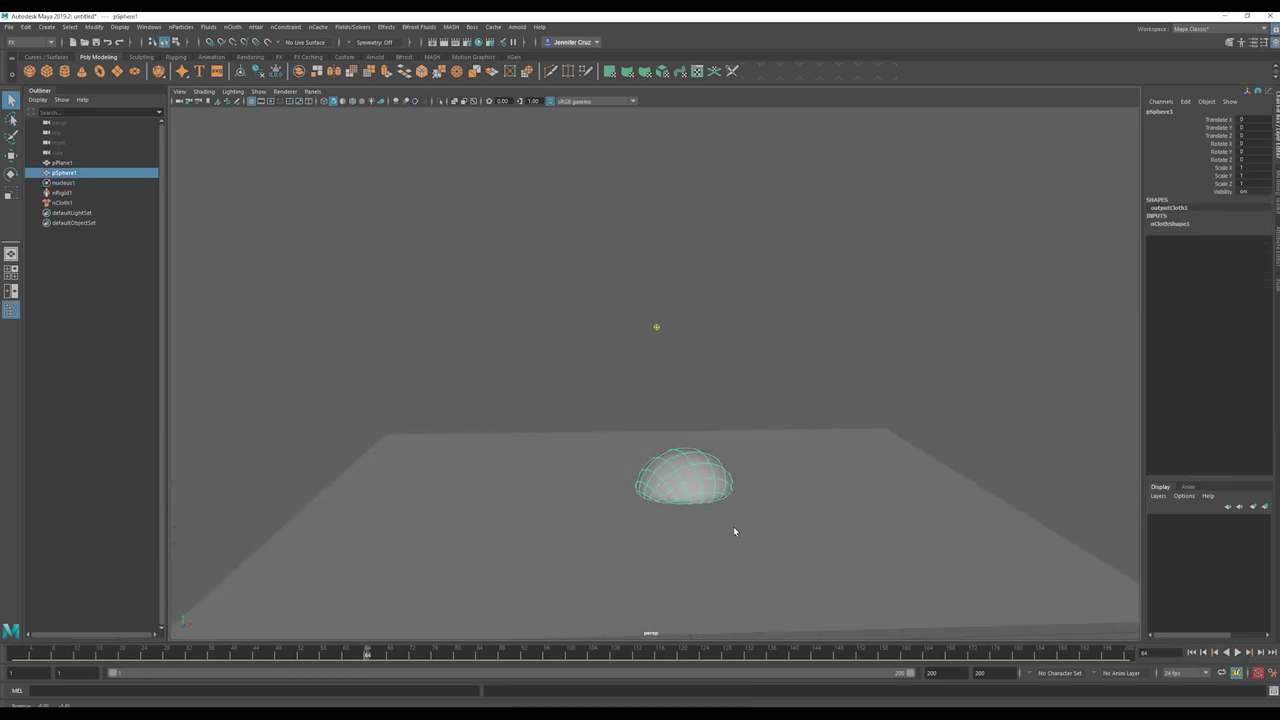
left_click(1191, 652)
left_click(1238, 652)
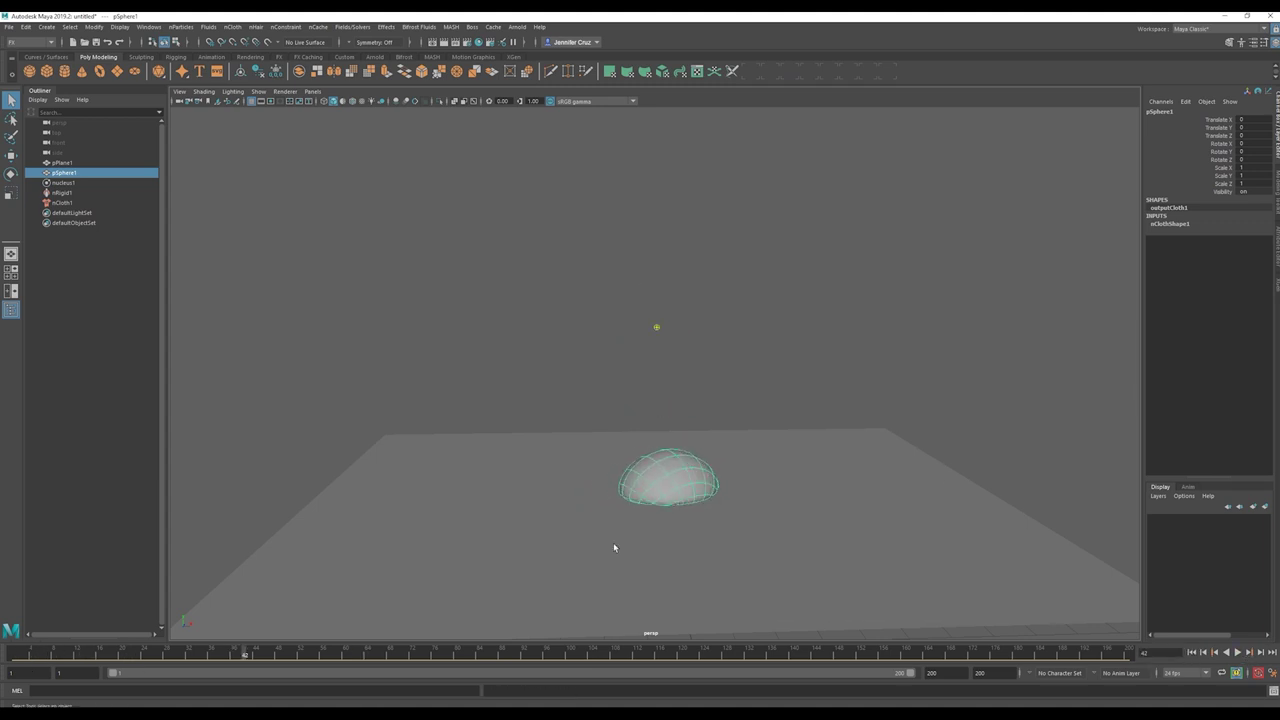
- Raise nucleus1's Space Scale again and replay the simulation to compare how the sphere lands
left_click(88, 184)
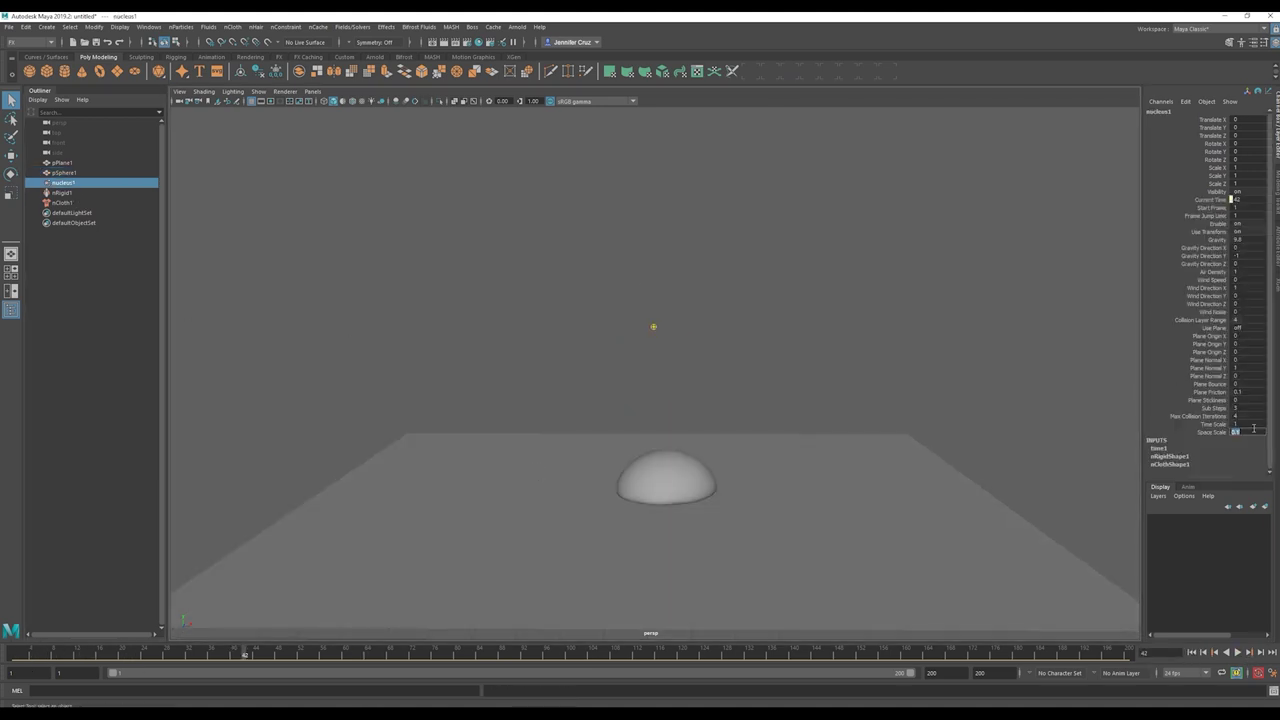
left_click(1203, 652)
left_click(1238, 652)
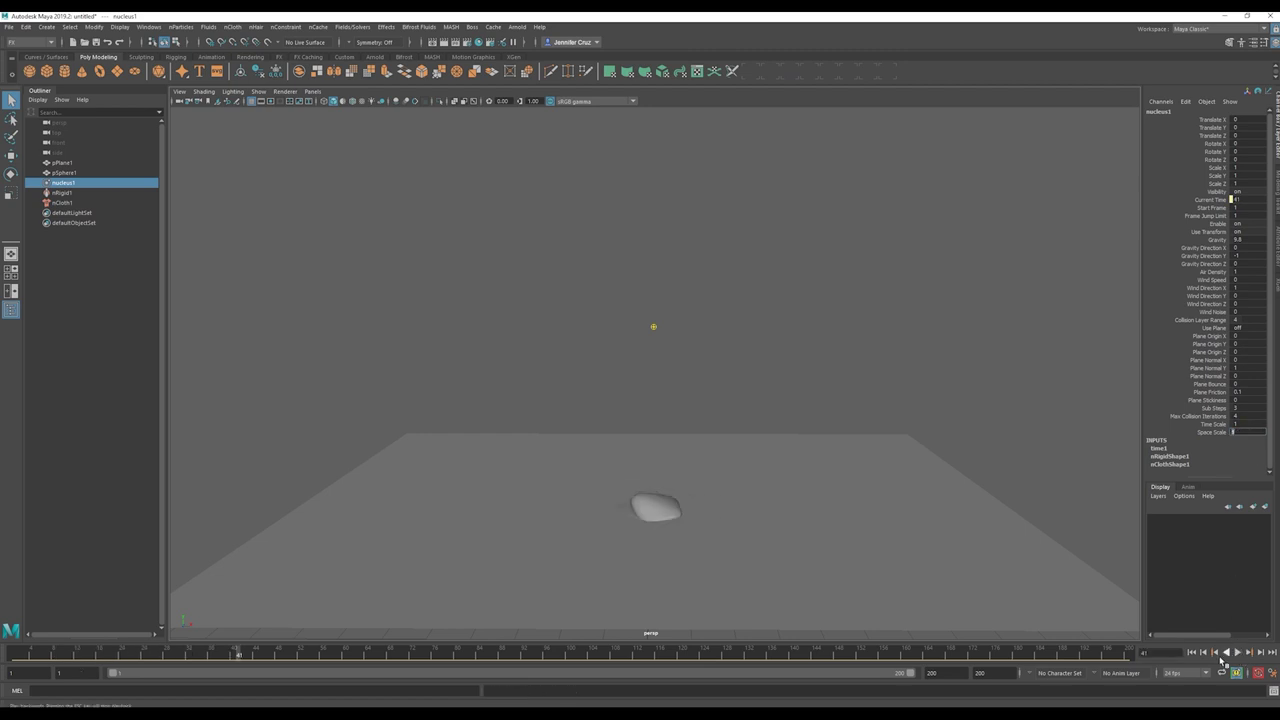
left_click(1238, 652)
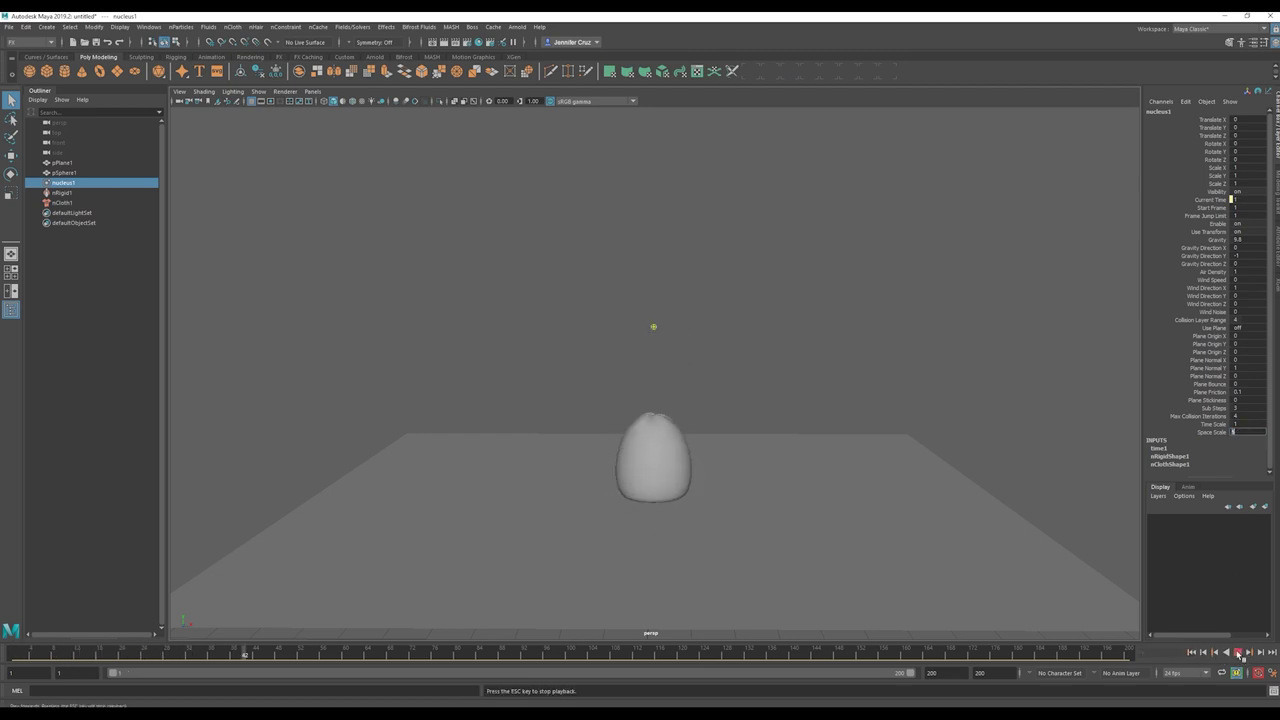
left_click(1238, 652)
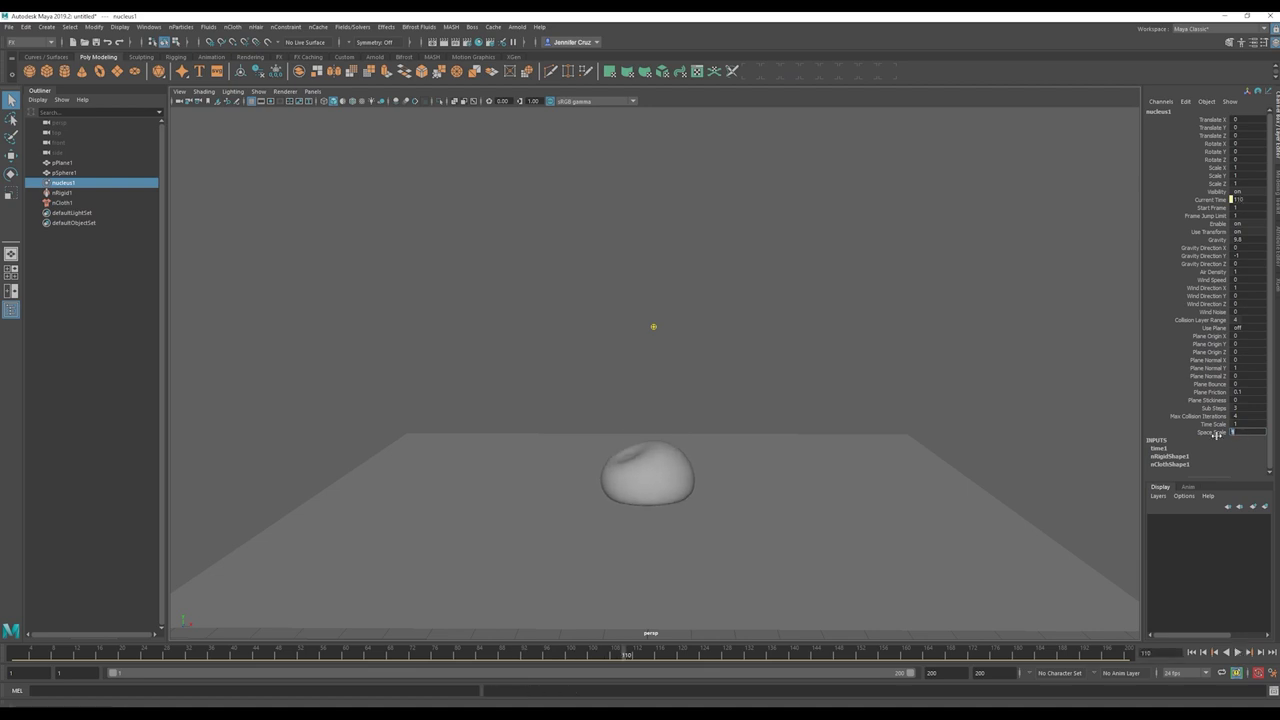
- Test further Space Scale values on nucleus1, rewinding and replaying the simulation for each one
left_click(1203, 652)
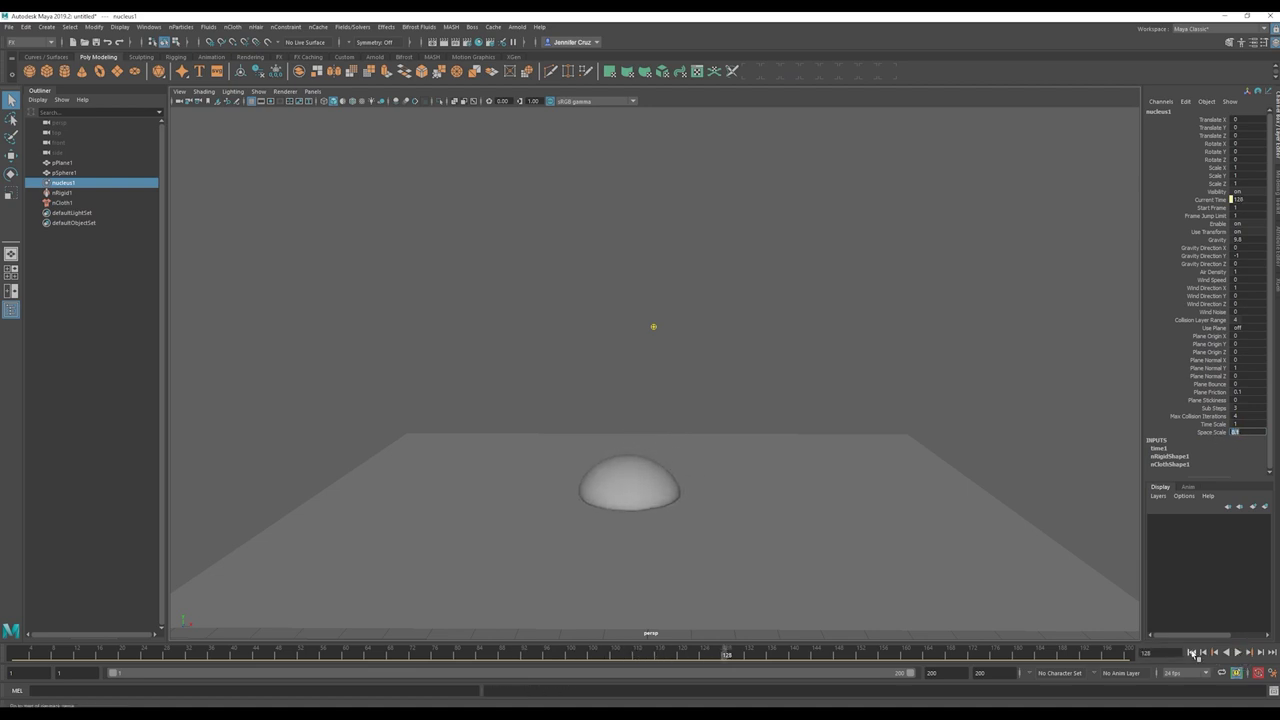
left_click(1238, 652)
left_click(1238, 652)
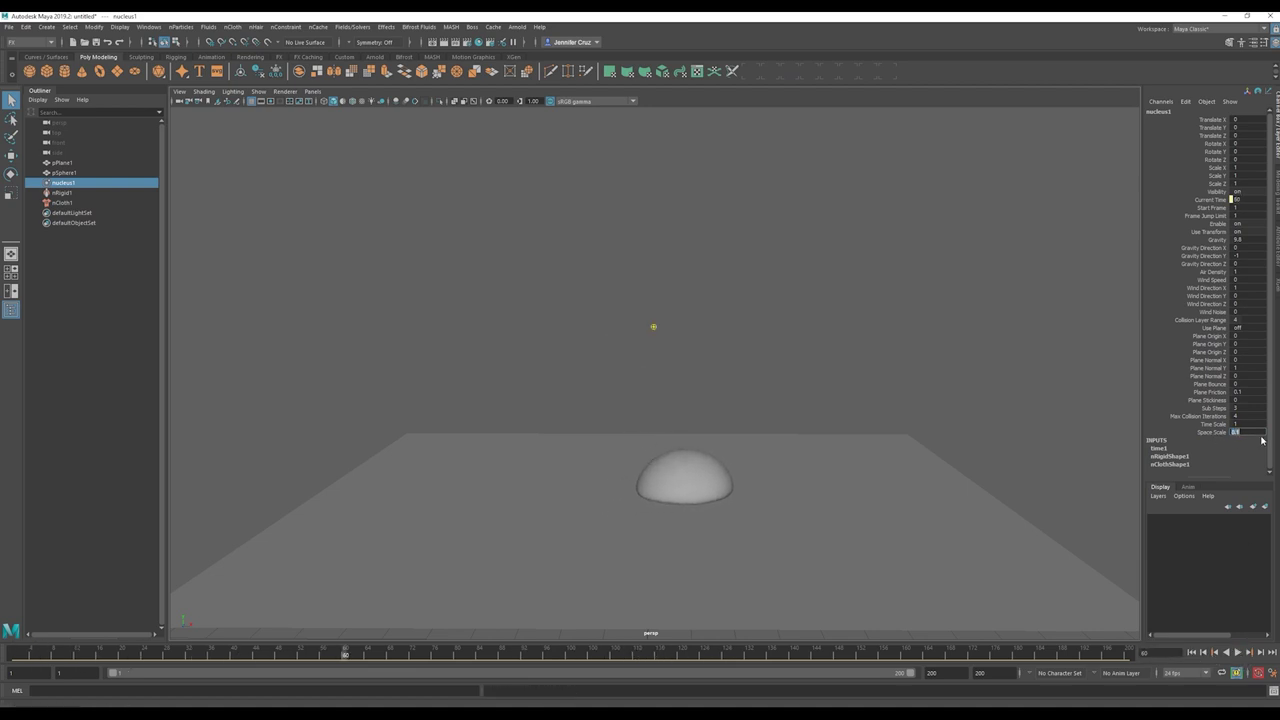
left_click(1192, 652)
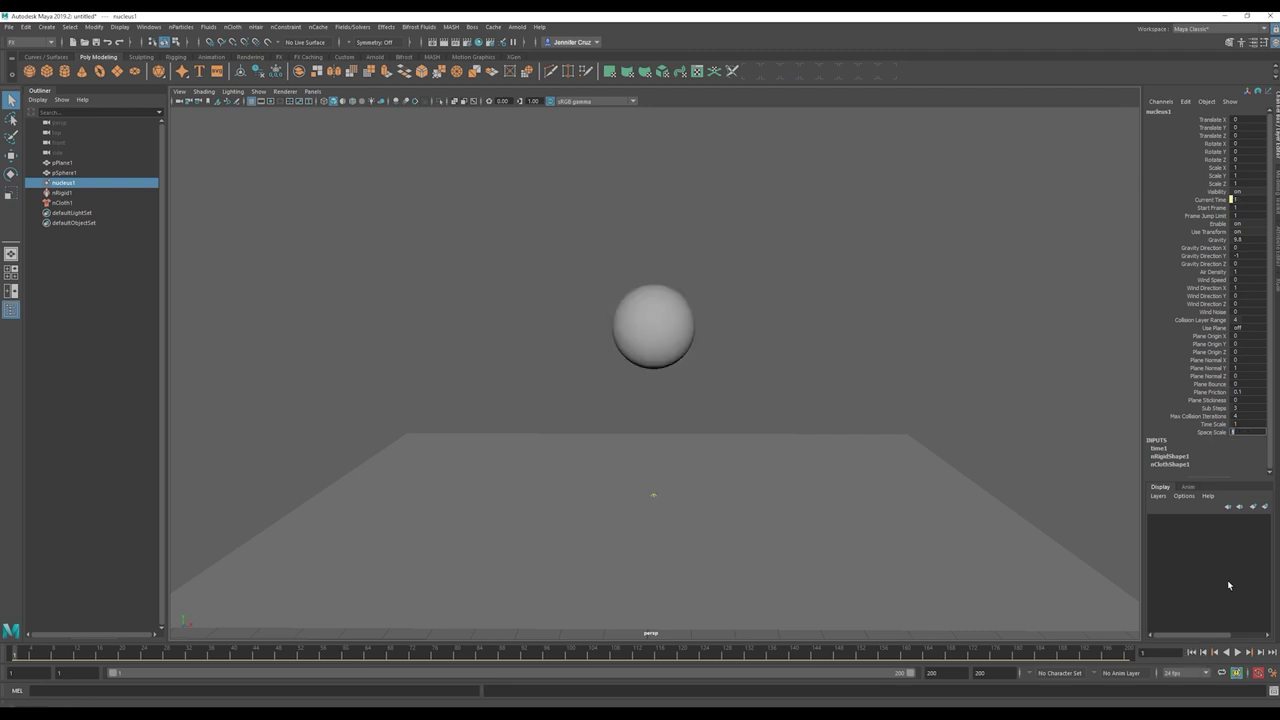
left_click(1238, 652)
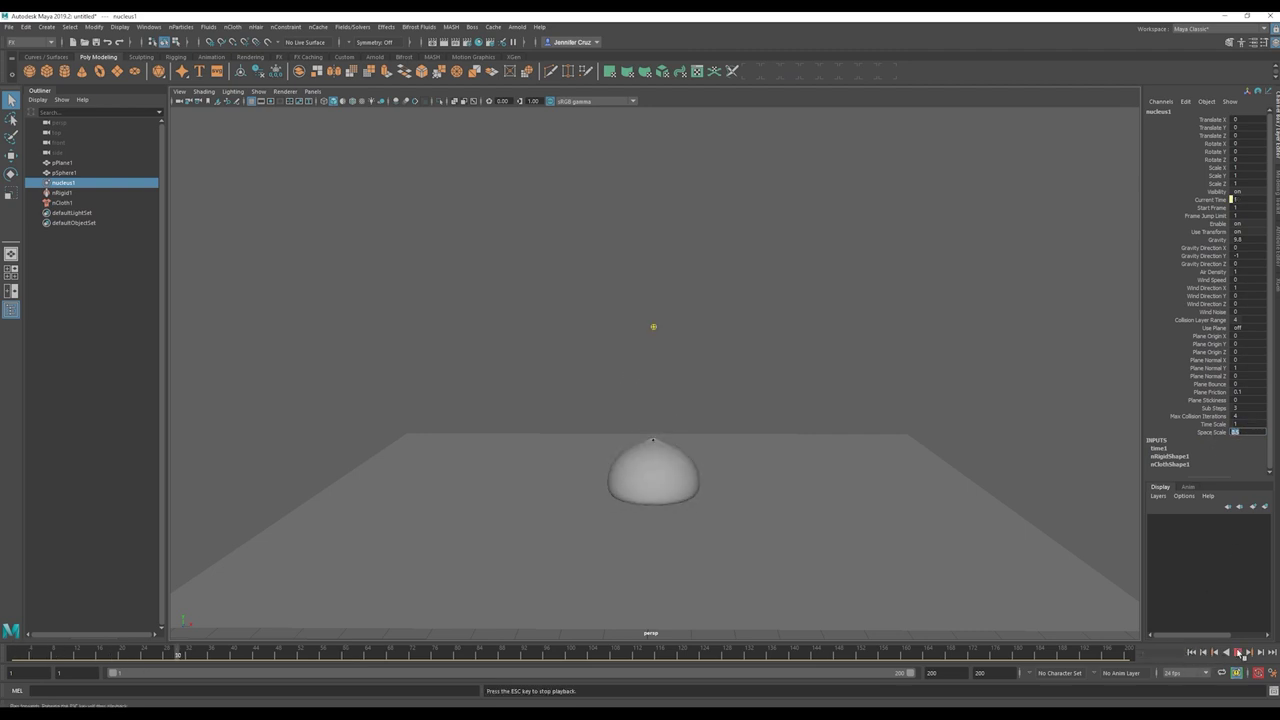
left_click(1238, 652)
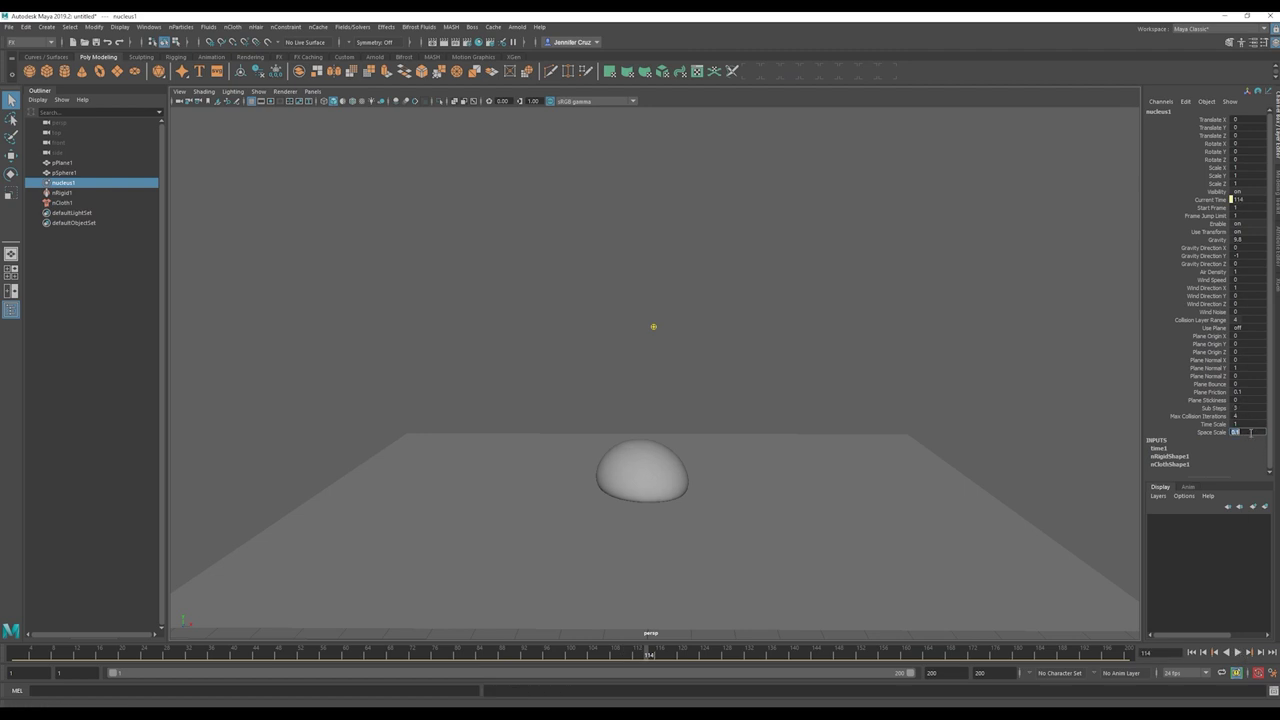
- Replay the fall once more, set nucleus1's Space Scale to 1 and return to the first frame
left_click(1192, 652)
left_click(1238, 652)
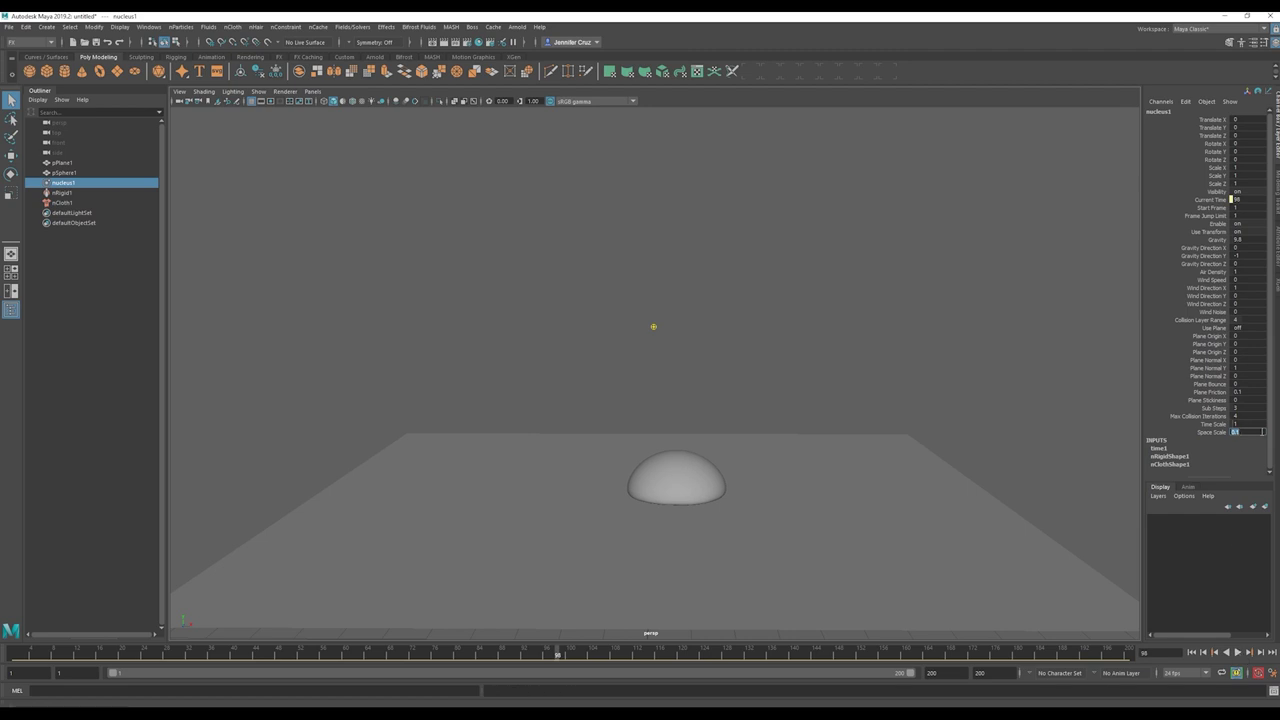
left_click(1192, 652)
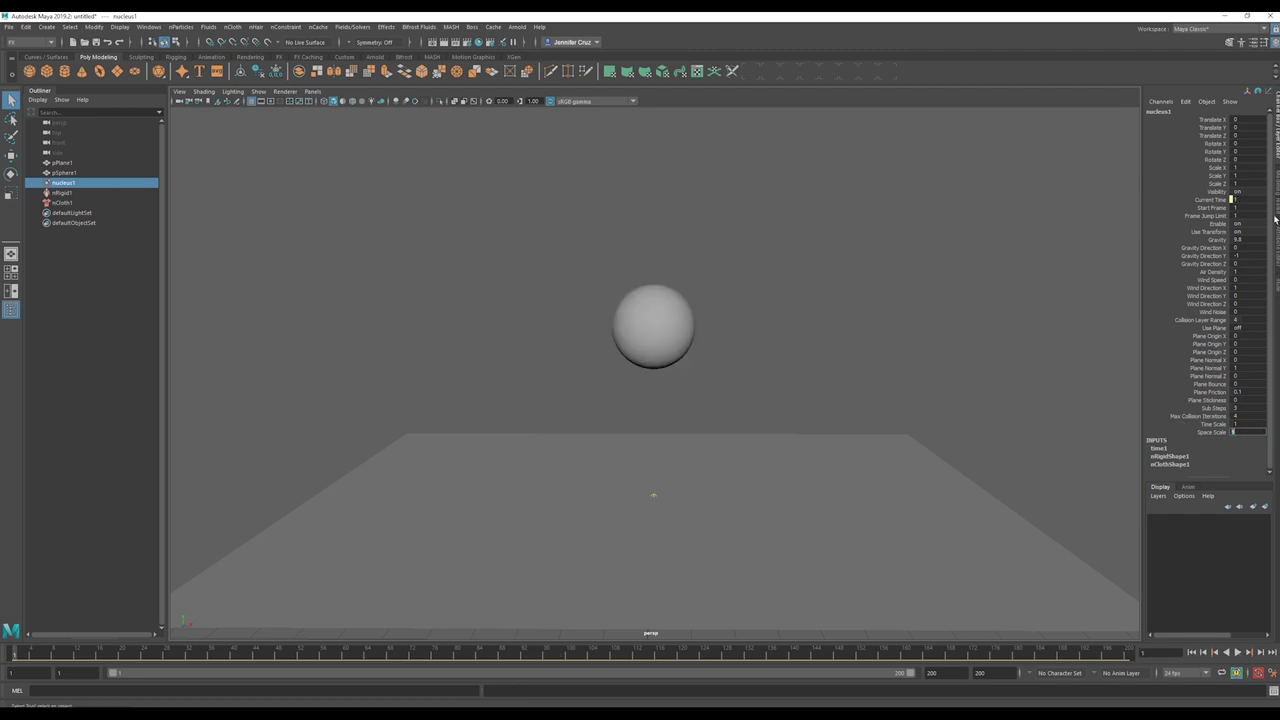
- Show the nClothShape1 attributes and play the simulation to check the sphere's deformation on the plane
left_click(1275, 255)
left_click(1177, 108)
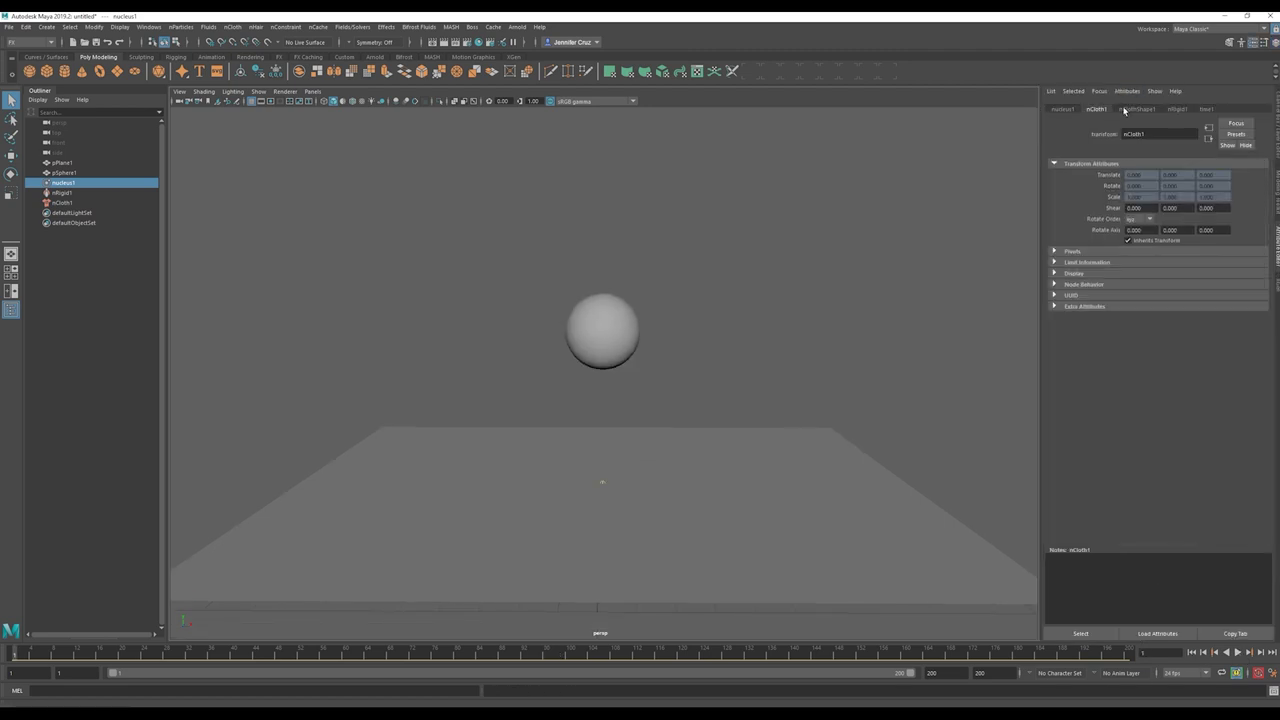
left_click(1140, 109)
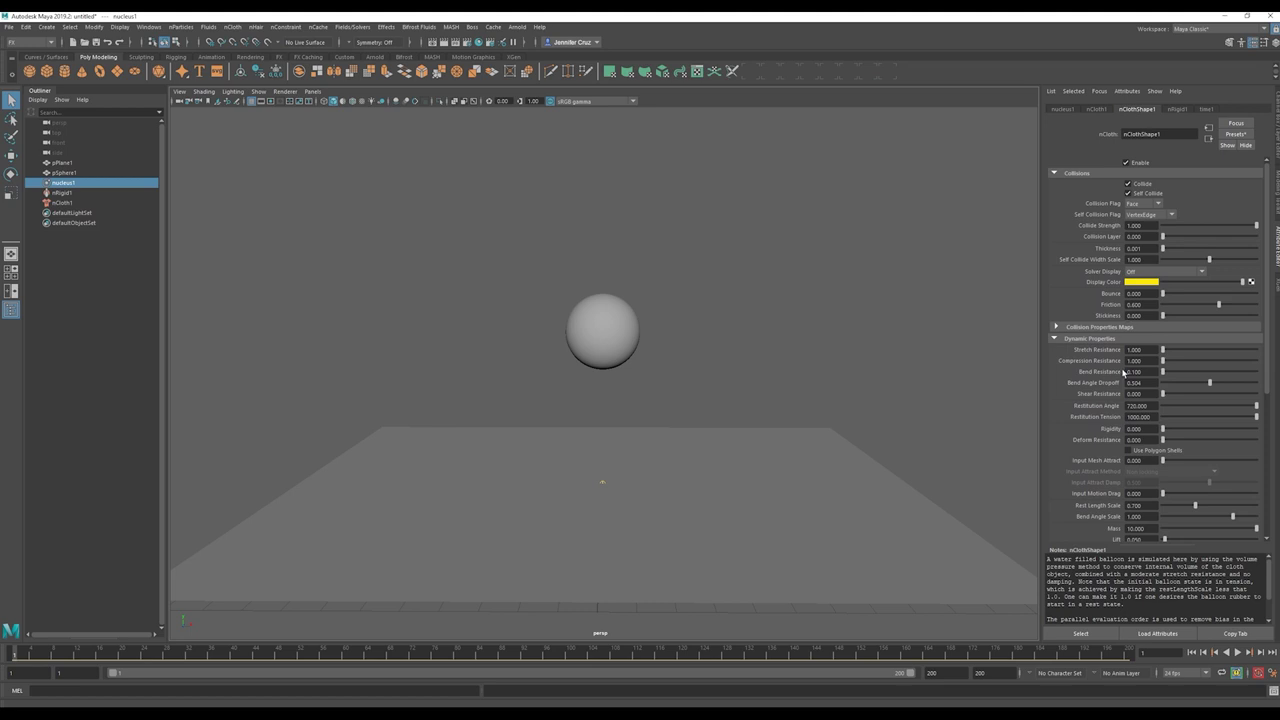
left_click(1238, 652)
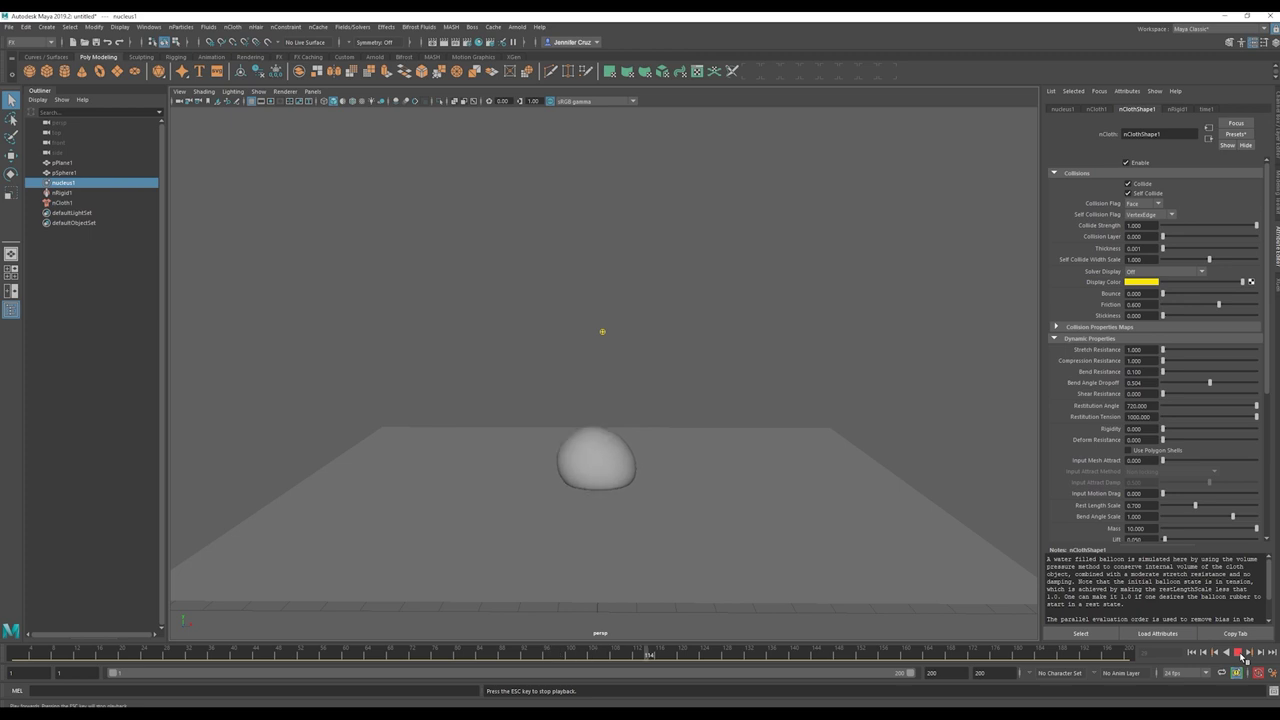
left_click(1240, 655)
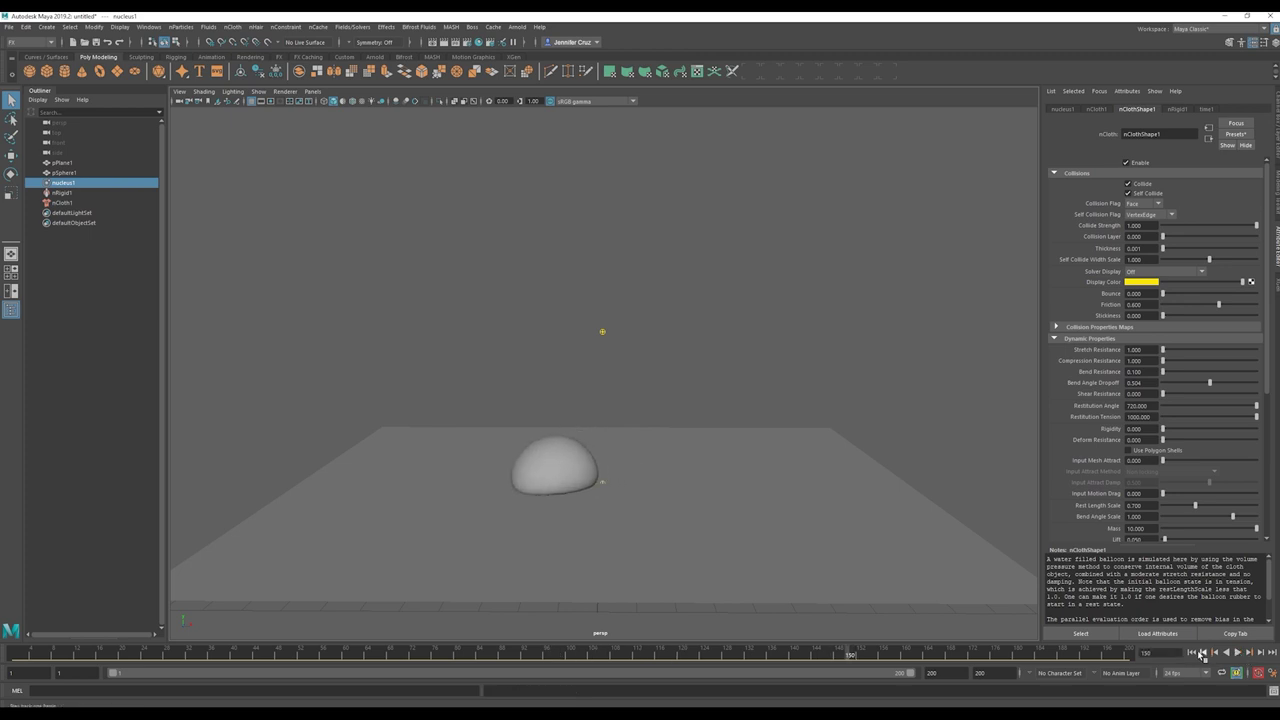
- Set nClothShape1's Self Collision Flag to VertexFace and replay the simulation
left_click(1150, 214)
left_click(1145, 236)
left_click(1238, 652)
left_click(1238, 652)
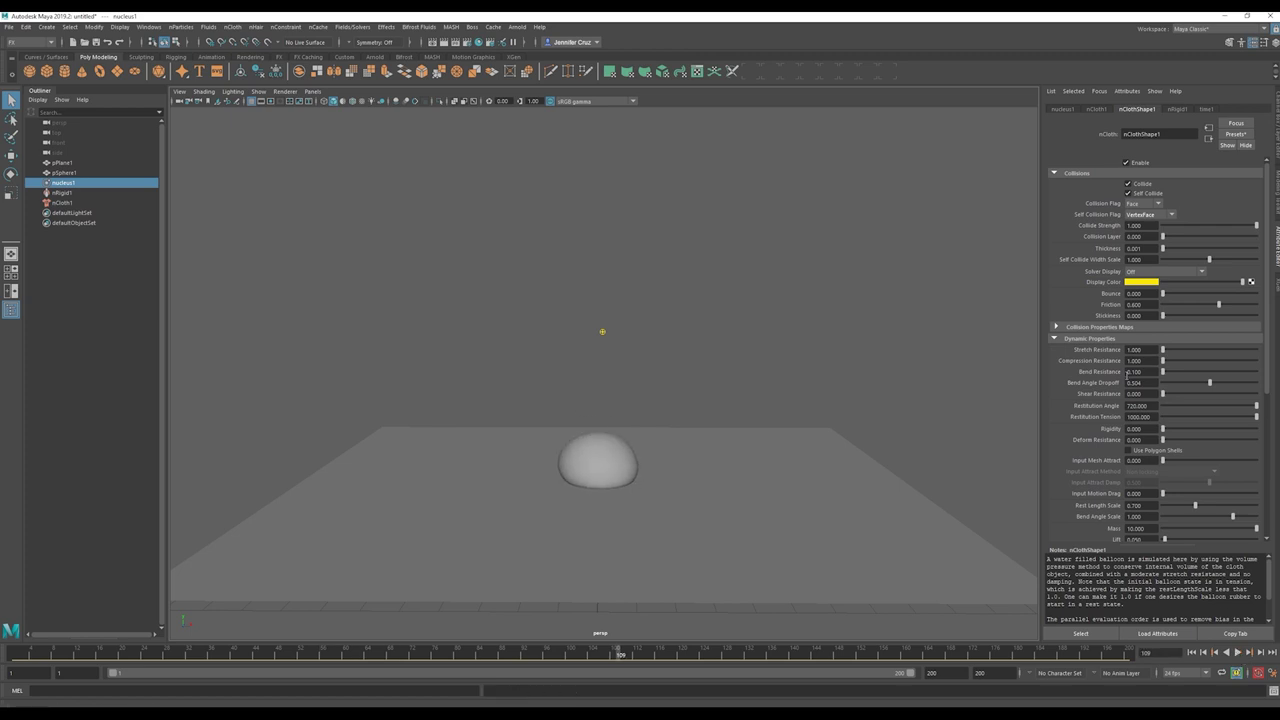
- Try Stretch Resistance values of 50 and 10 on nClothShape1, replaying the simulation from the first frame
type("50")
key("Return")
left_click(1192, 652)
left_click(1239, 654)
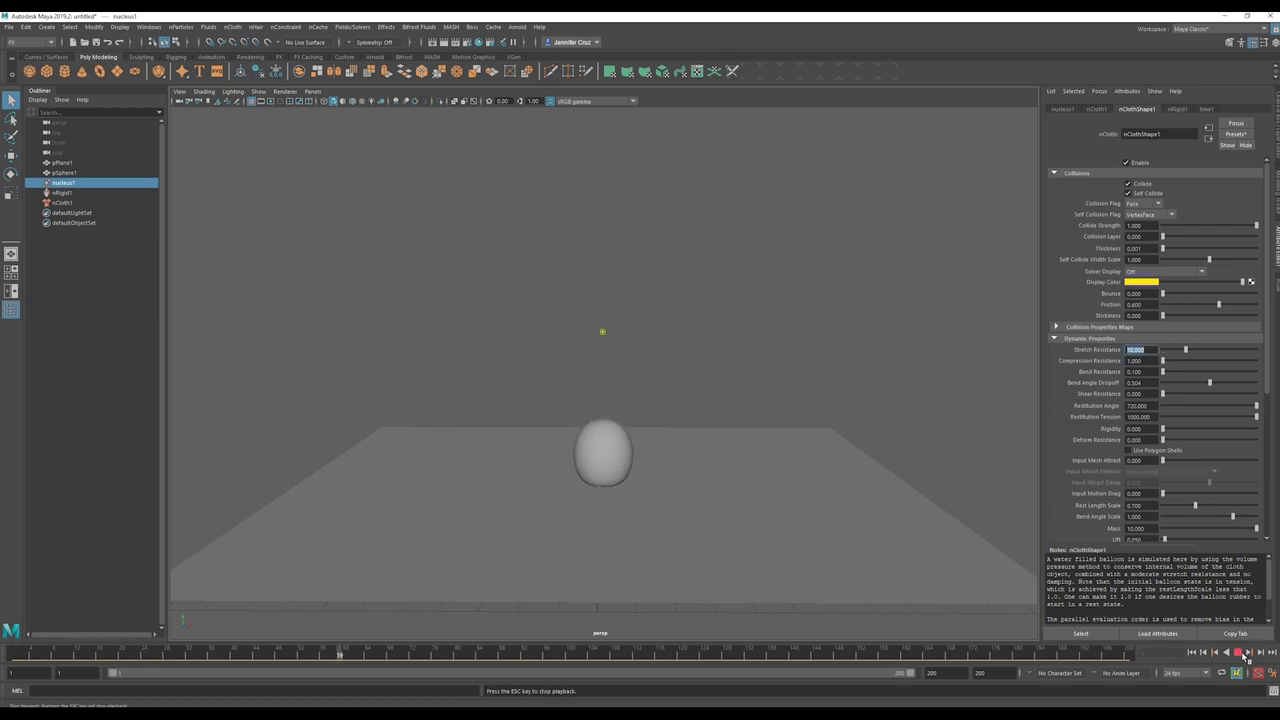
left_click(1239, 654)
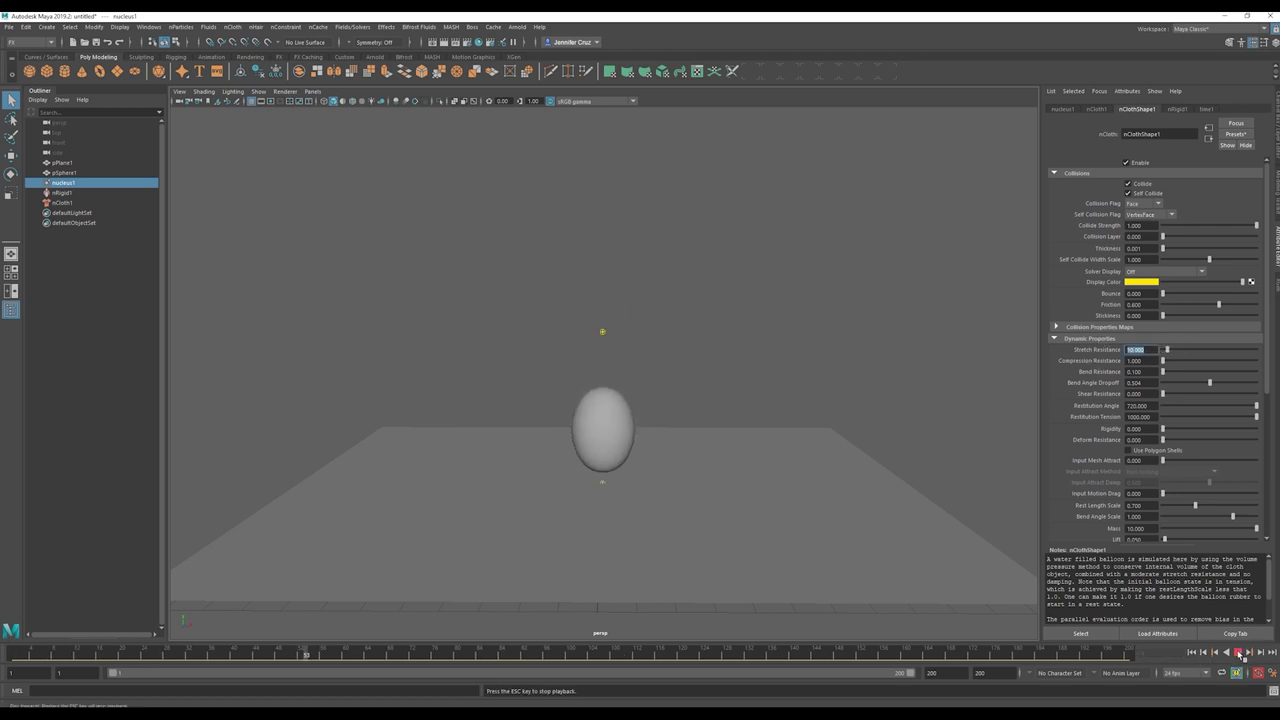
- Set nClothShape1's Stretch Resistance to 1.5 and replay the simulation
type("5")
key("Return")
left_click(1238, 652)
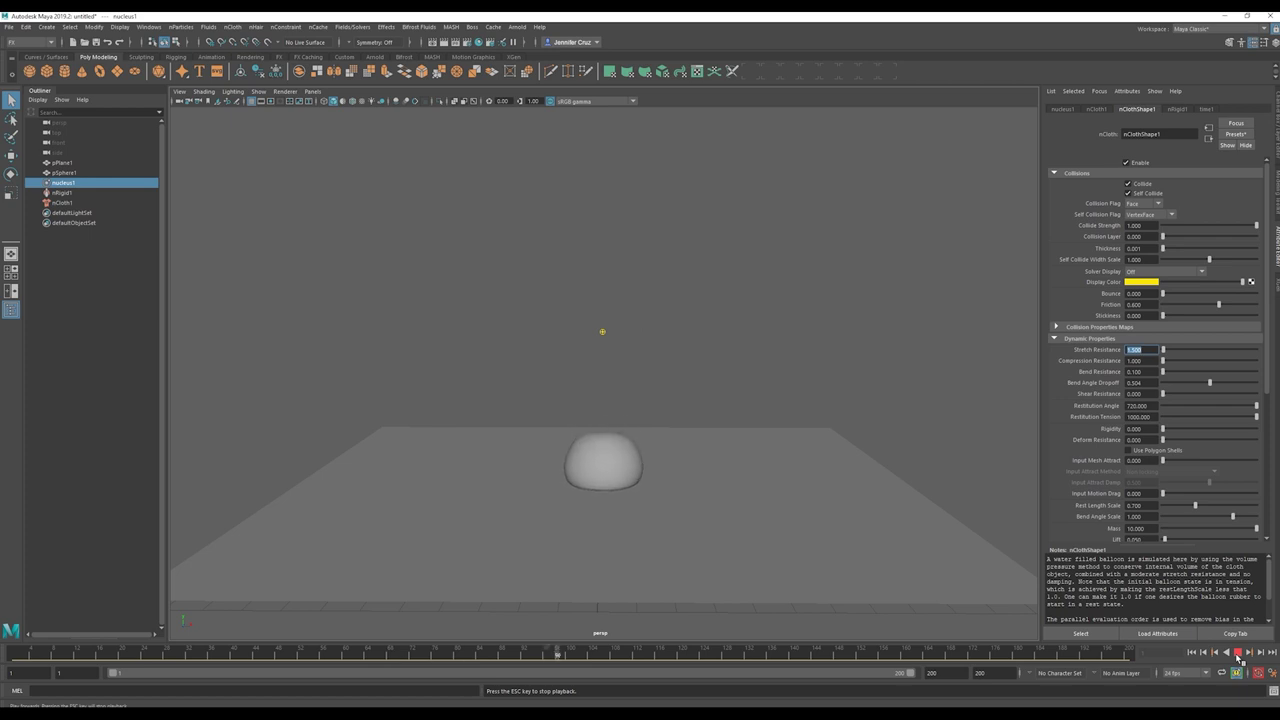
- Set nClothShape1's Bend Resistance to 0.05 and return to the first frame
type("05")
key("Return")
left_click(1192, 653)
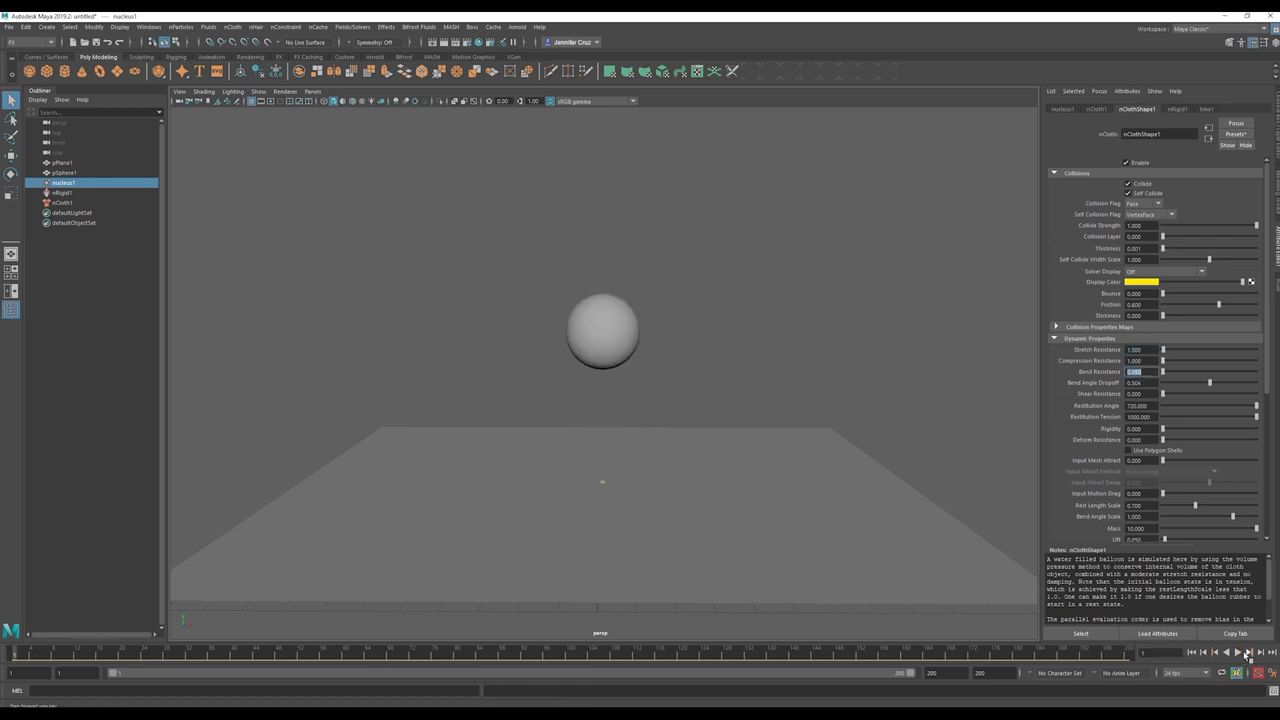
- Replay the simulation, try a Damp value of 1 on nClothShape1, and restore Damp to 0 while checking playback
left_click(1238, 652)
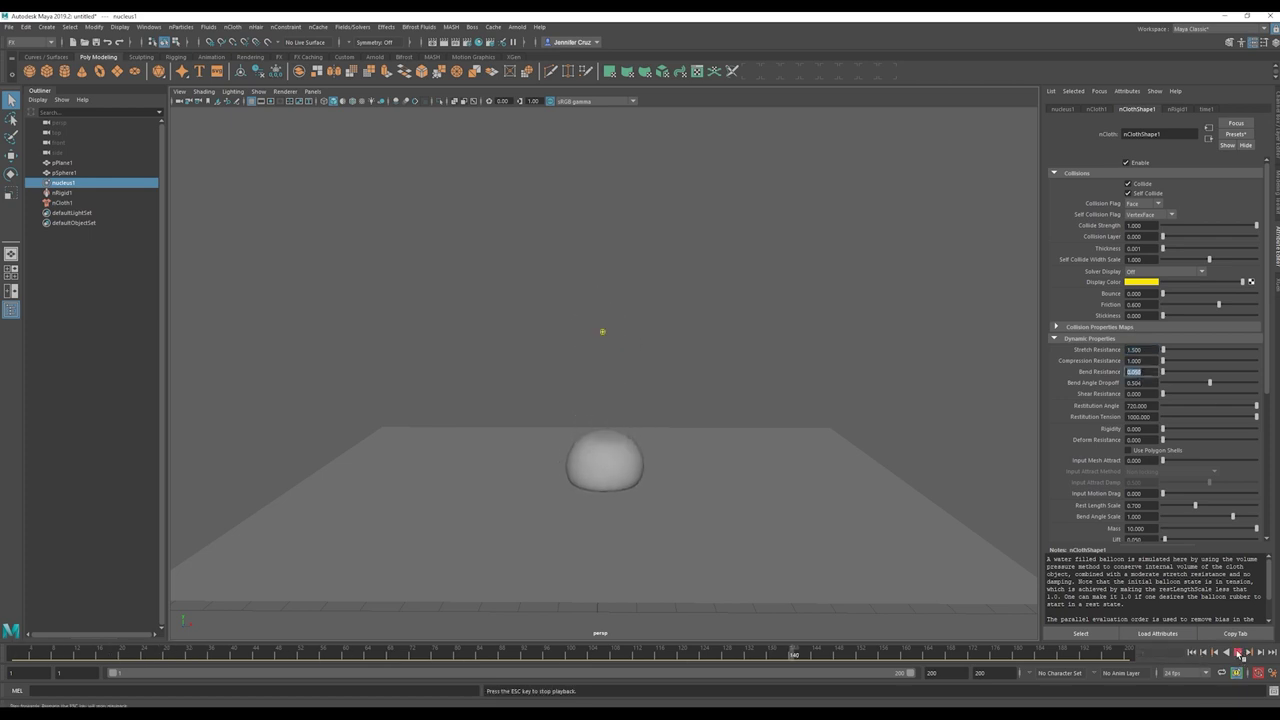
scroll(1160, 400, "down", 3)
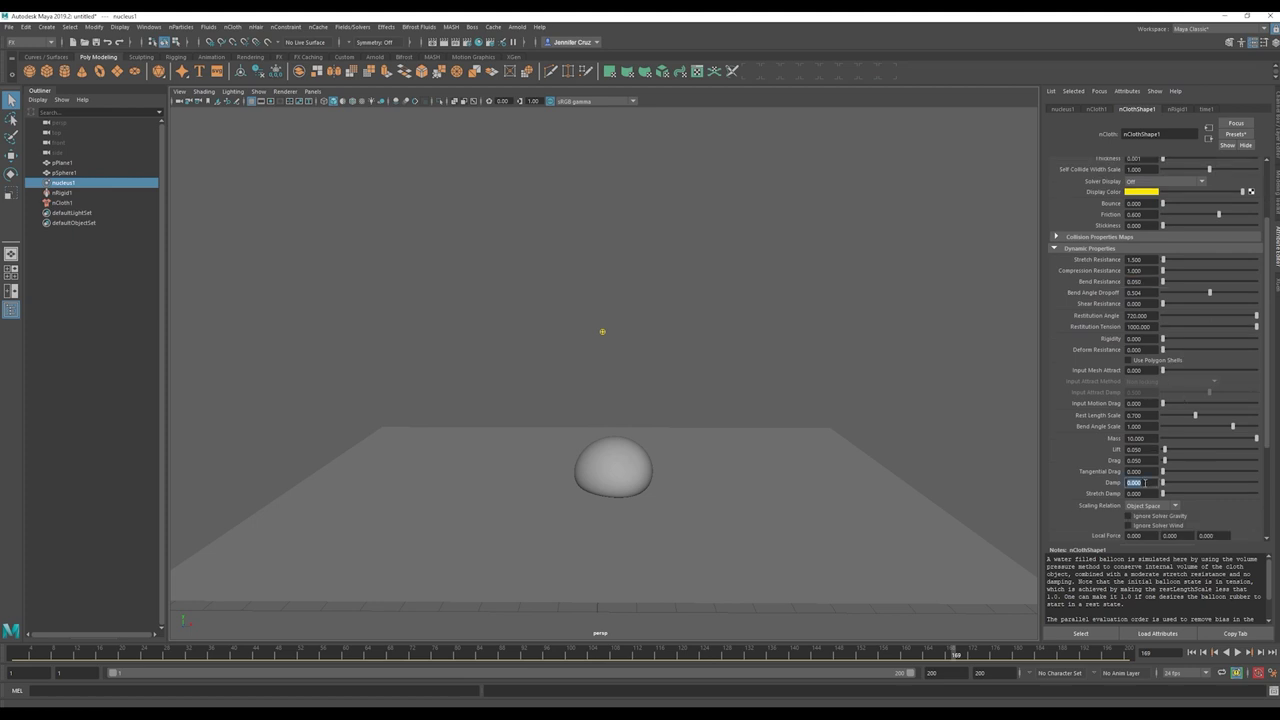
type("1")
key("Return")
left_click(1238, 652)
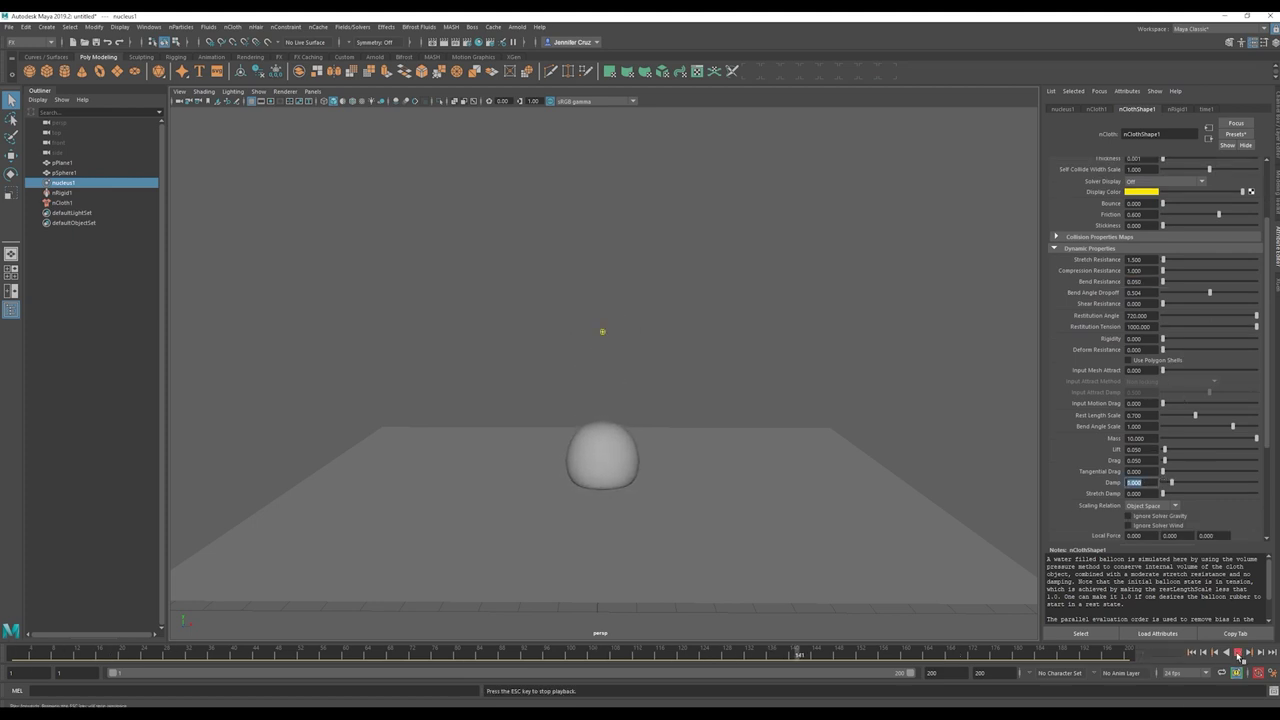
type("0")
key("Return")
left_click(1238, 652)
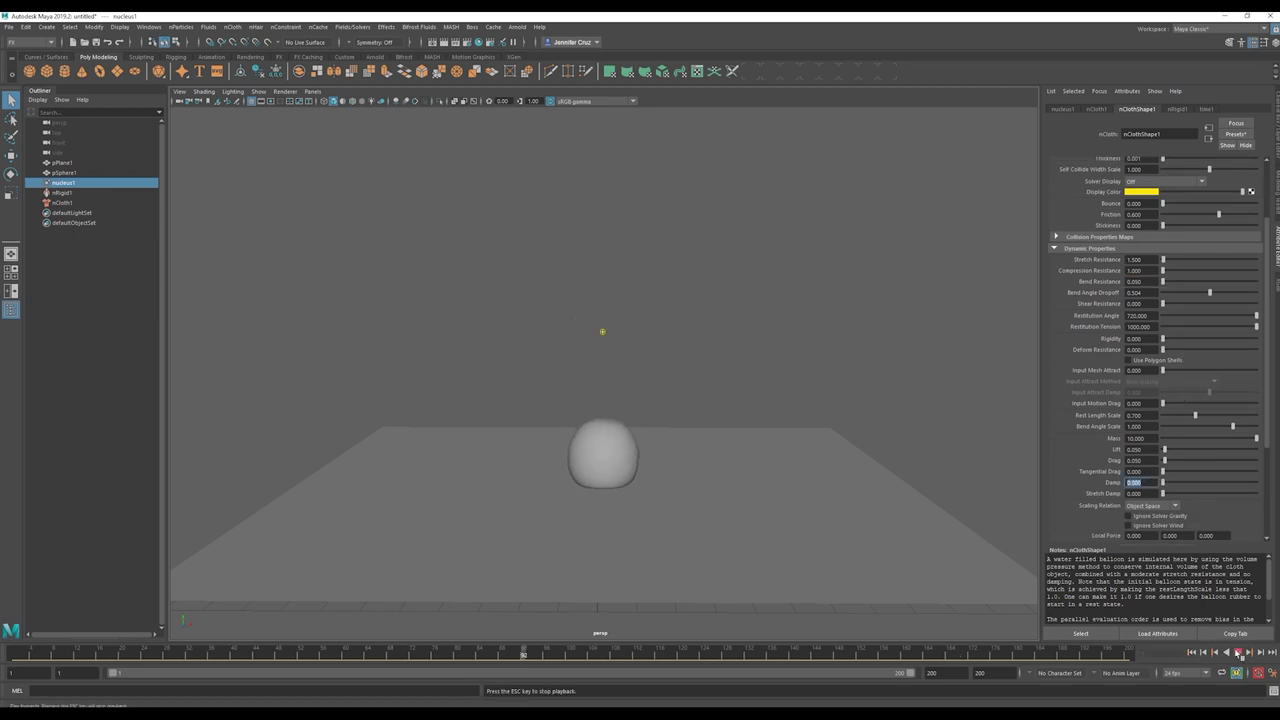
- Try a Mass value of 1 on nClothShape1 and replay the simulation from the first frame
left_click(1238, 652)
left_click(1191, 652)
left_click(1238, 652)
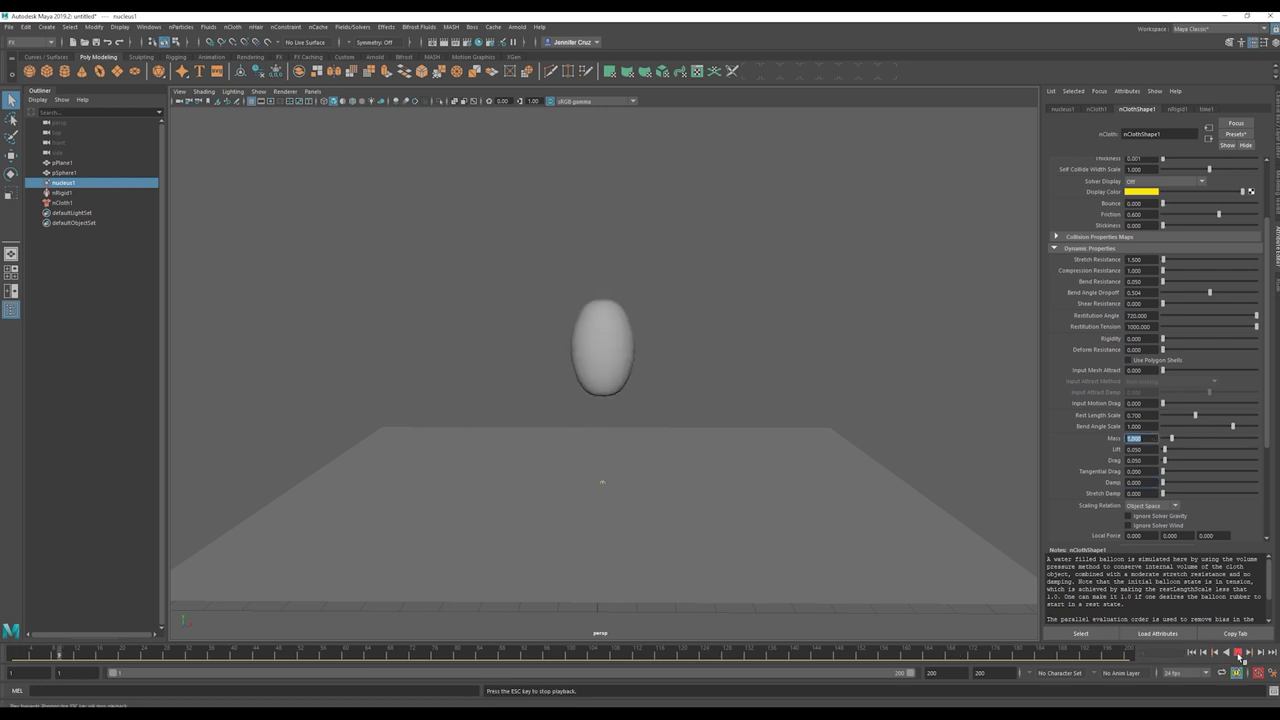
left_click(1238, 652)
- Export the simulated sphere pSphere1 as an Alembic cache named waterBalloon, covering frames 1 to 500 in world space
left_click(592, 462)
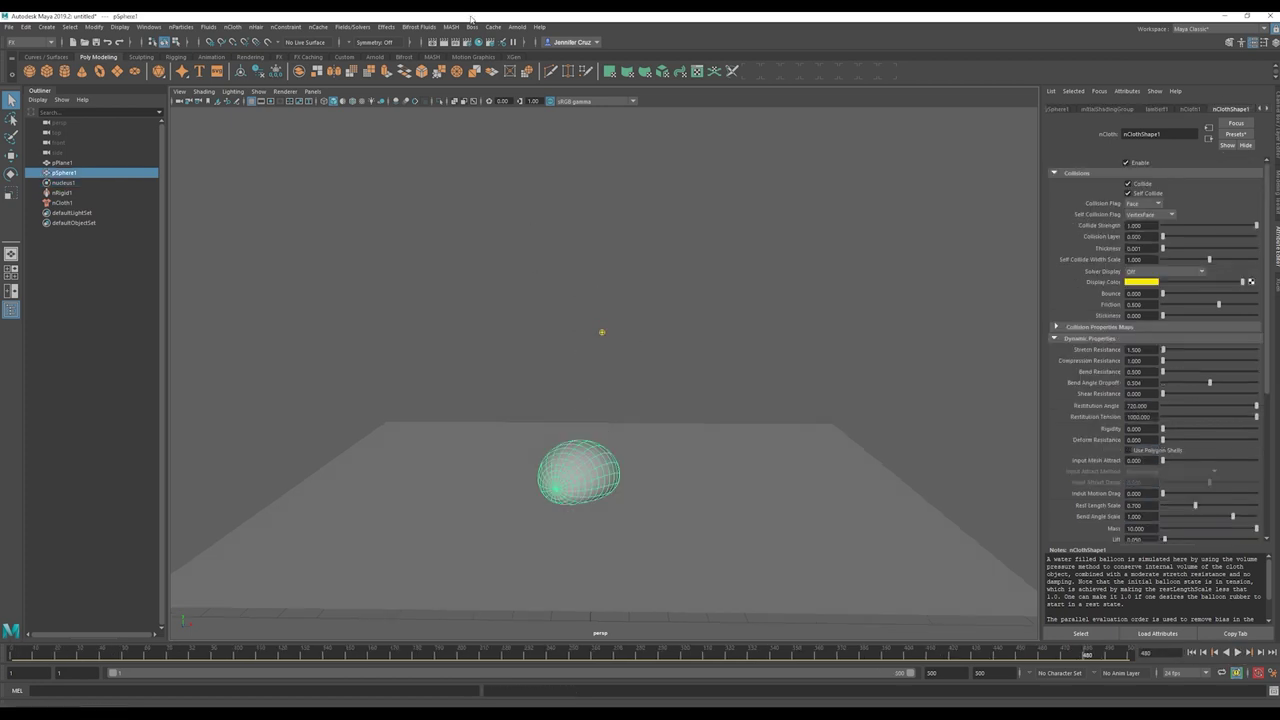
left_click(493, 27)
mouse_move(515, 44)
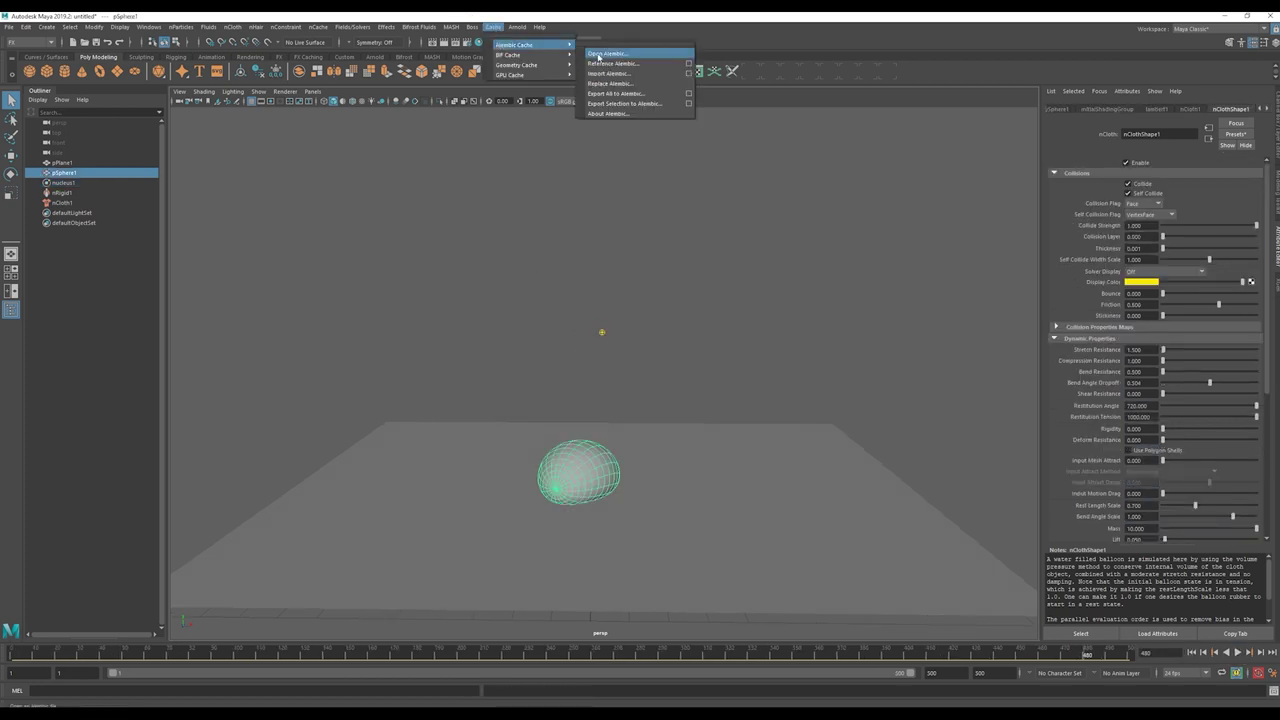
left_click(664, 103)
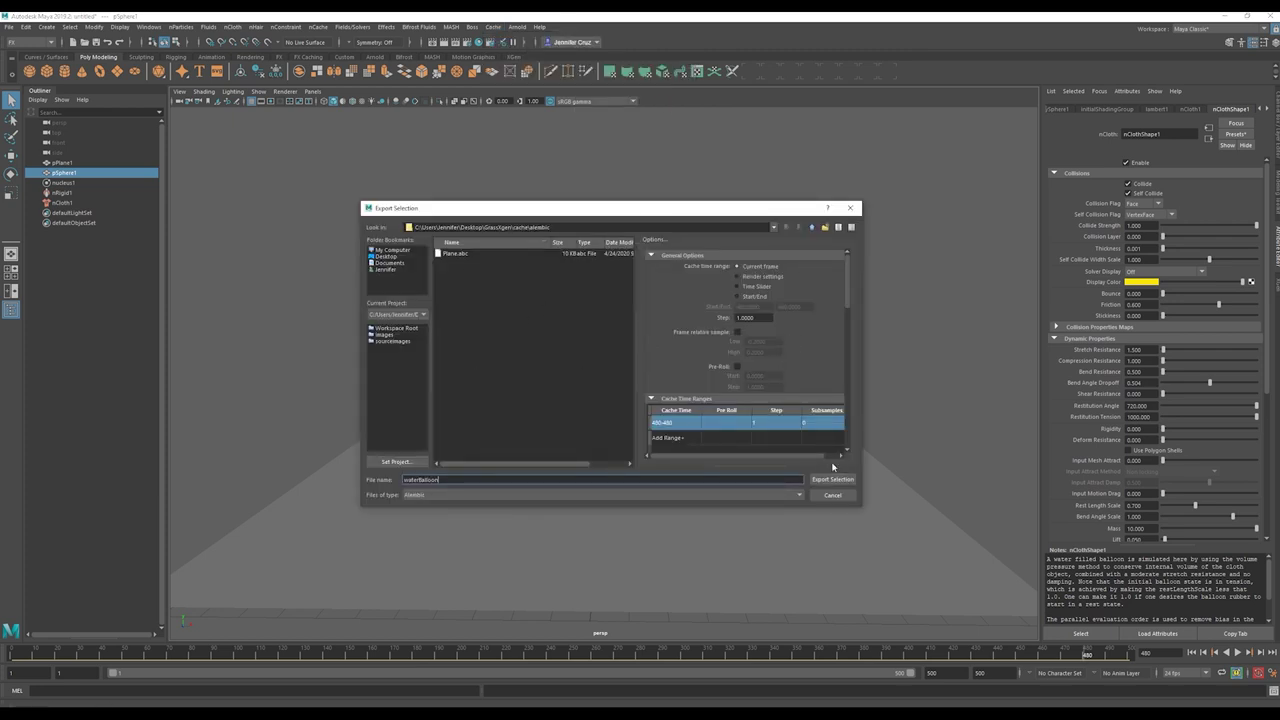
scroll(769, 378, "down", 10)
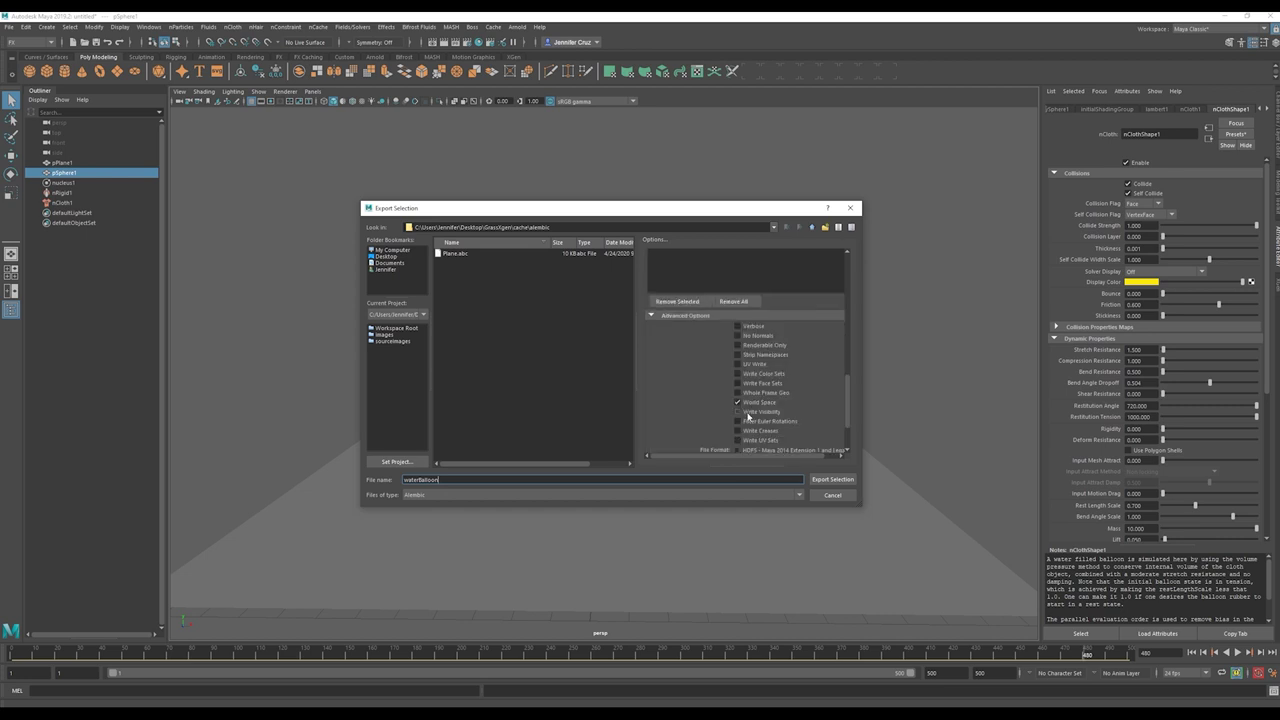
scroll(749, 414, "up", 10)
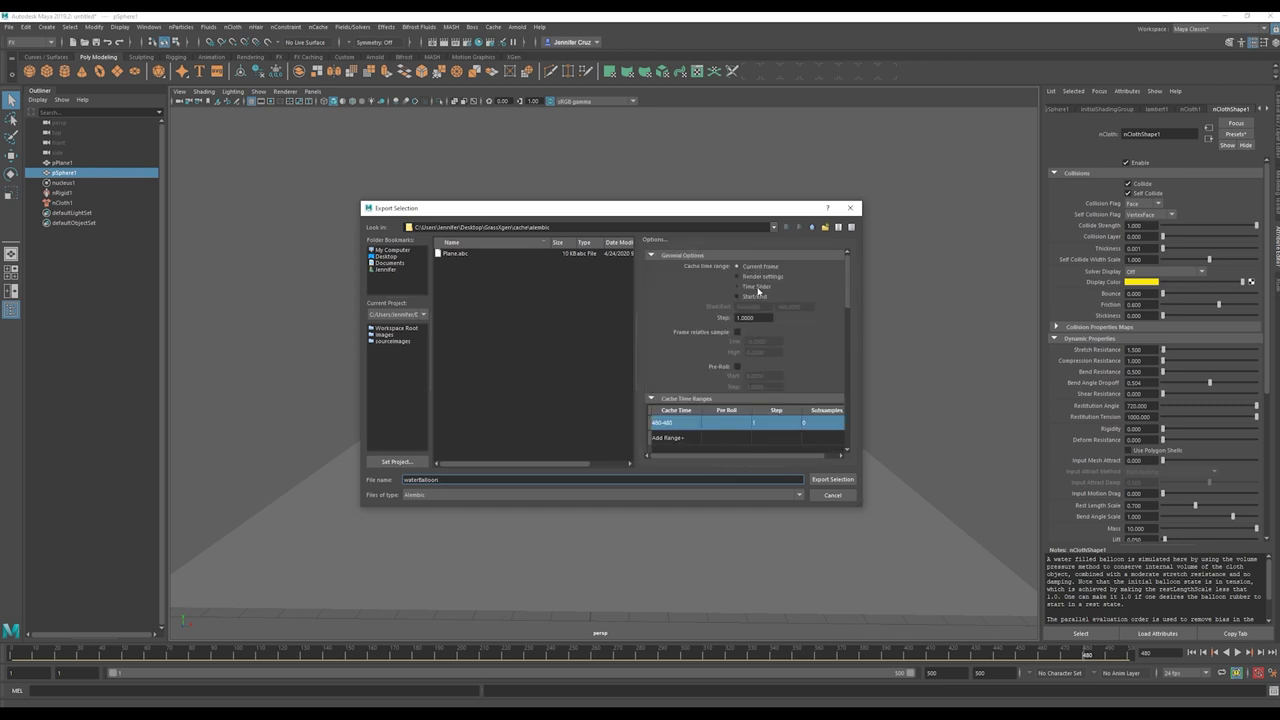
scroll(766, 375, "down", 10)
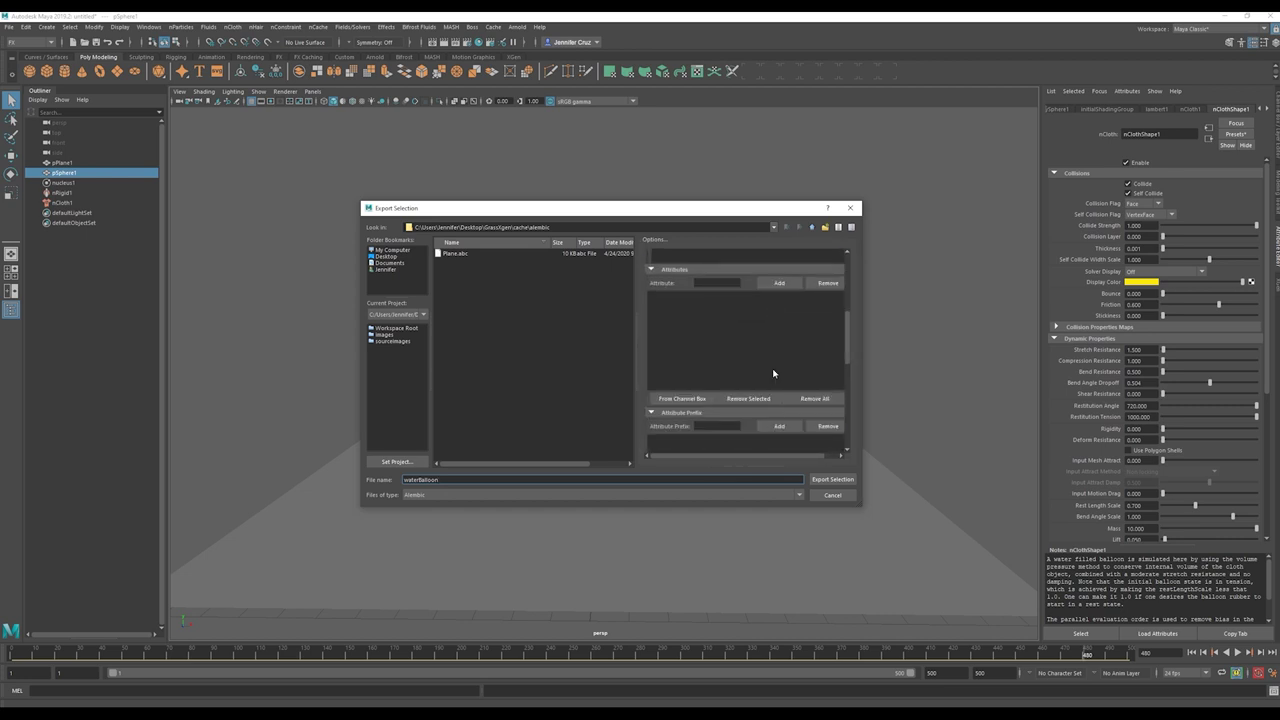
scroll(812, 428, "down", 5)
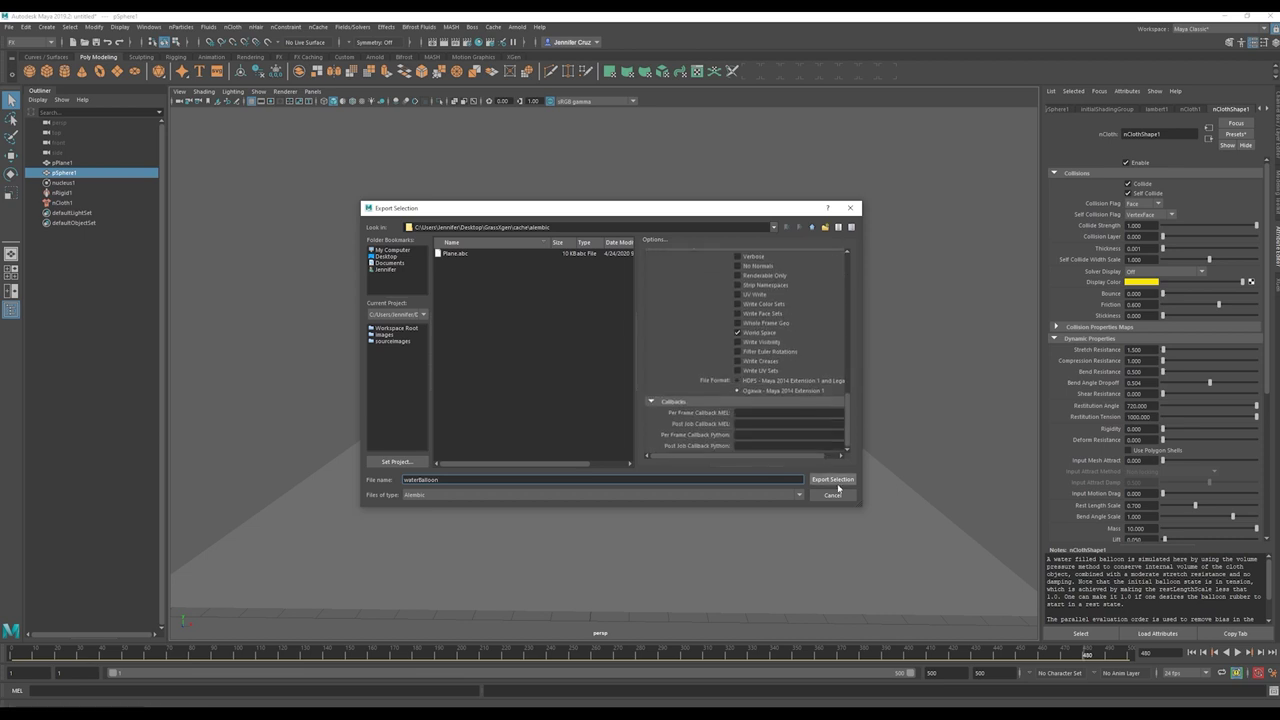
left_click(834, 480)
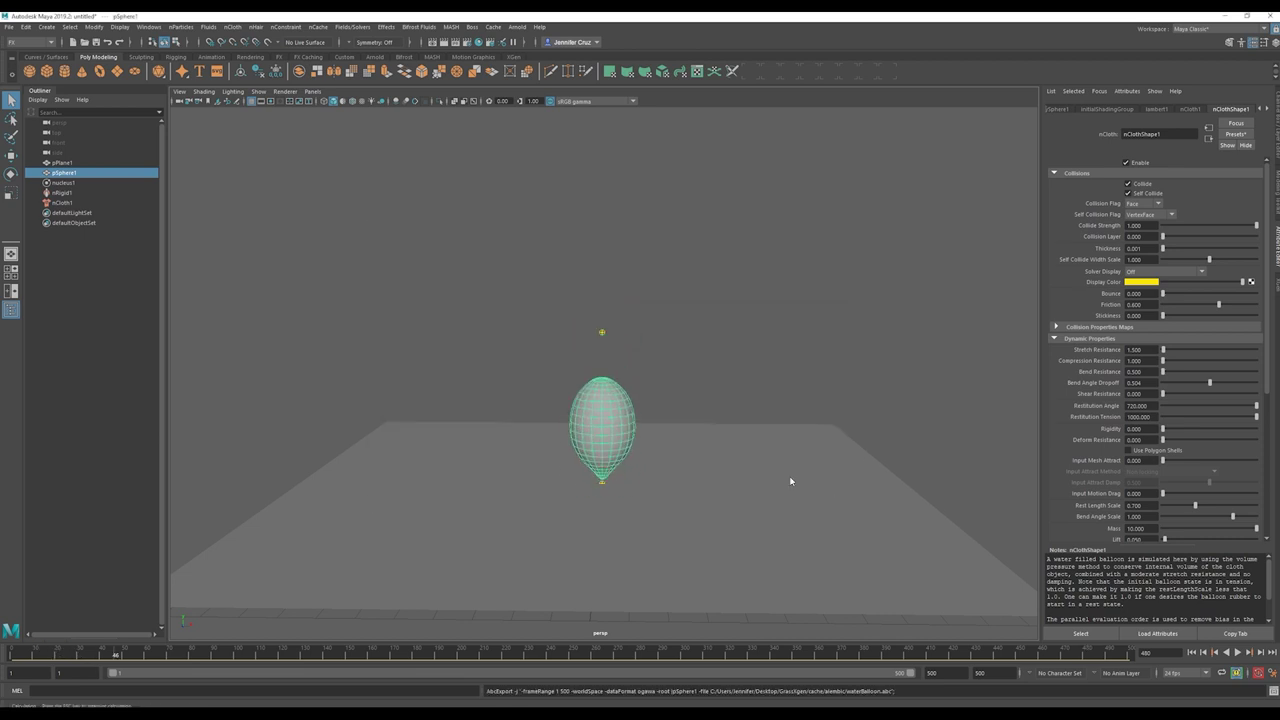